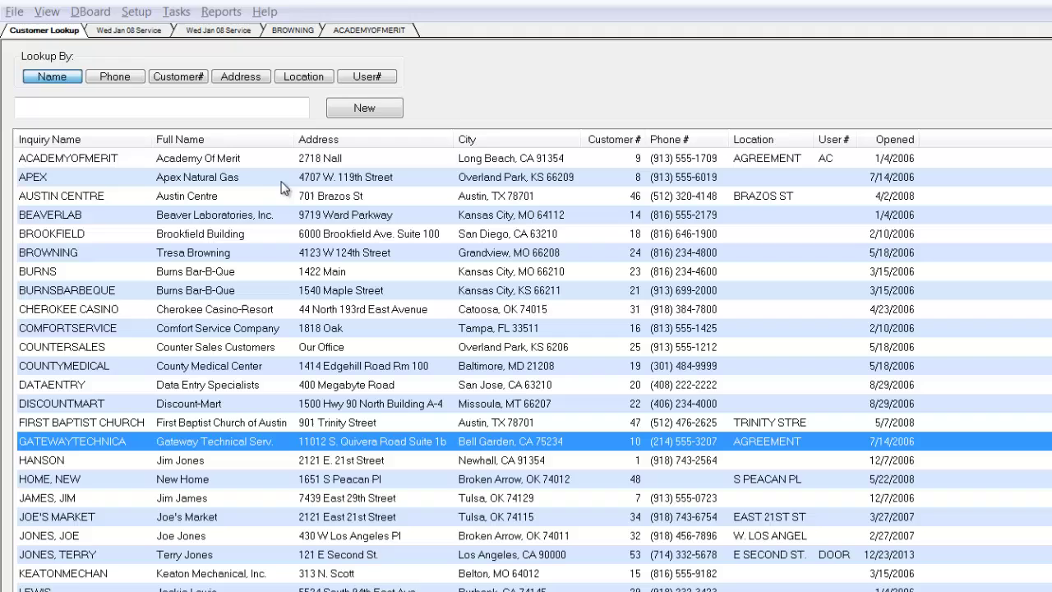
Search customers by name for 'ACA' and open the Academy Of Merit record
{"action": "left_click", "coordinate": [124, 114]}
{"action": "type", "text": "ACA"}
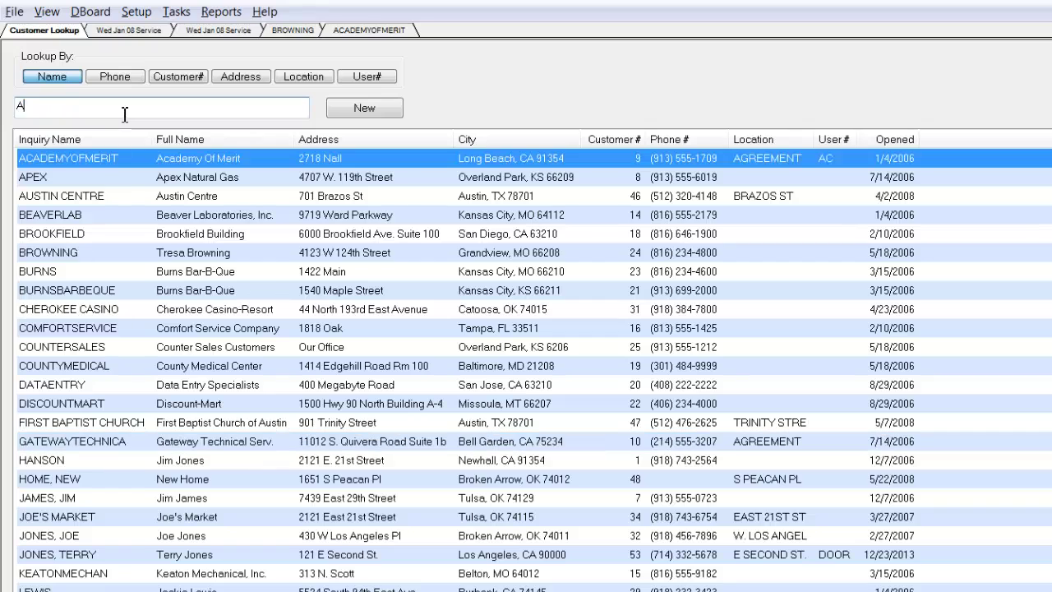
{"action": "double_click", "coordinate": [74, 158]}
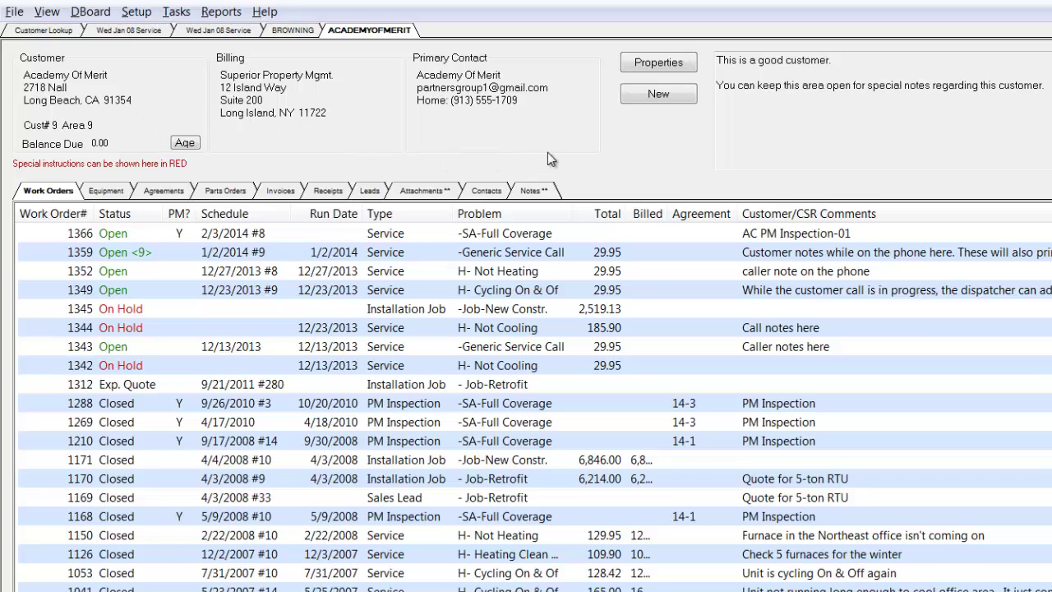
Begin a new Service work order for -Generic Service Call with 'Caller notes' as customer comments
{"action": "left_click", "coordinate": [665, 94]}
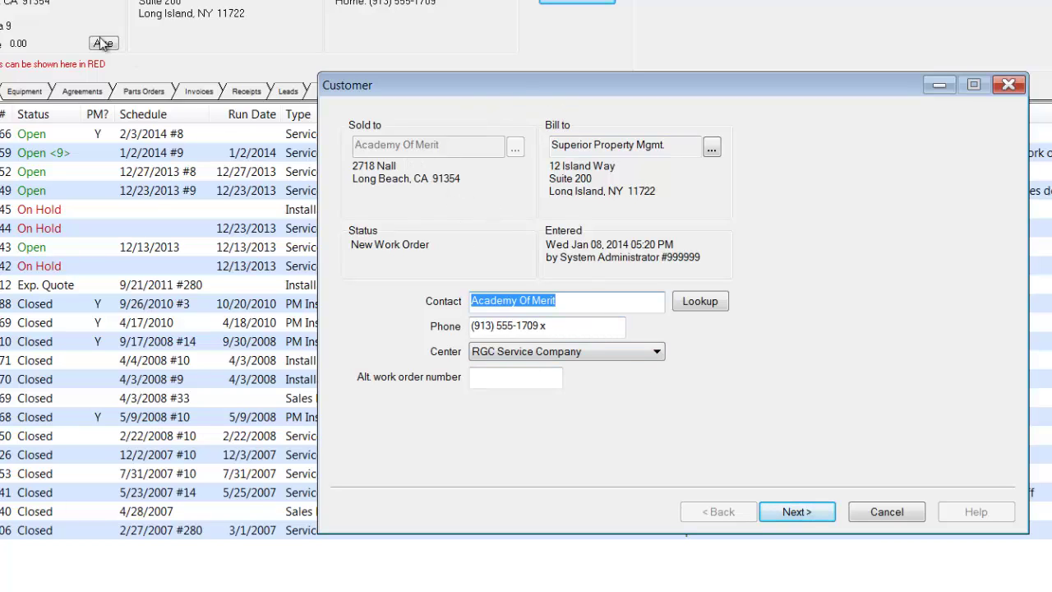
{"action": "left_click", "coordinate": [811, 514]}
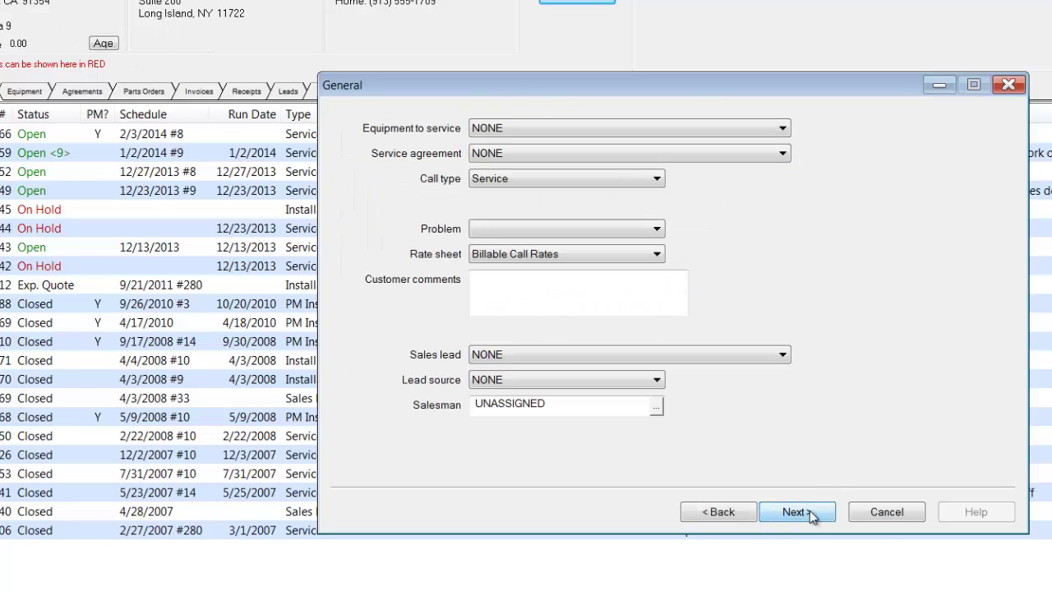
{"action": "left_click", "coordinate": [657, 181]}
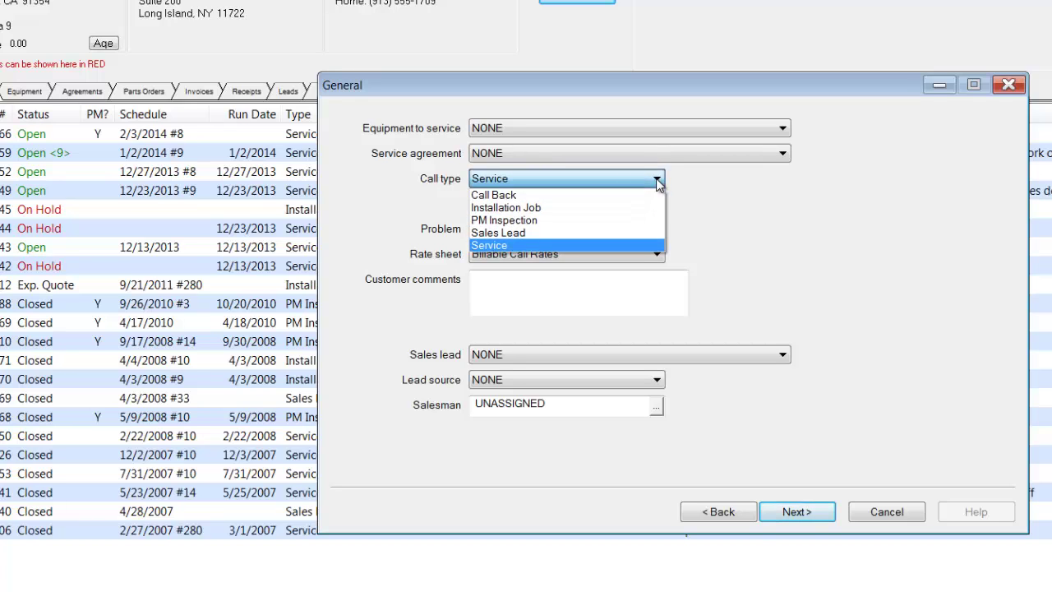
{"action": "left_click", "coordinate": [658, 181]}
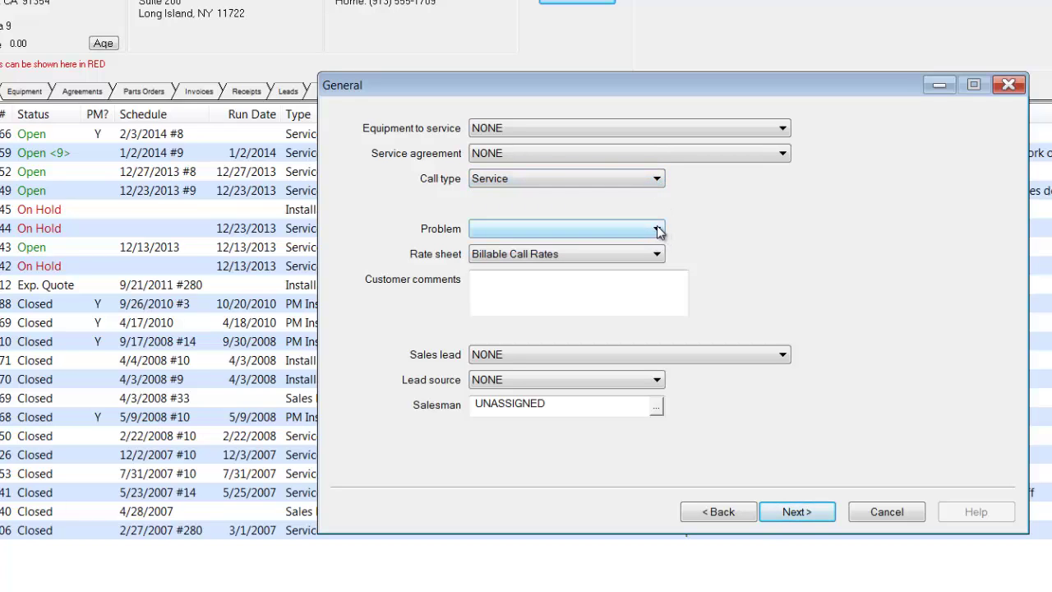
{"action": "left_click", "coordinate": [658, 230]}
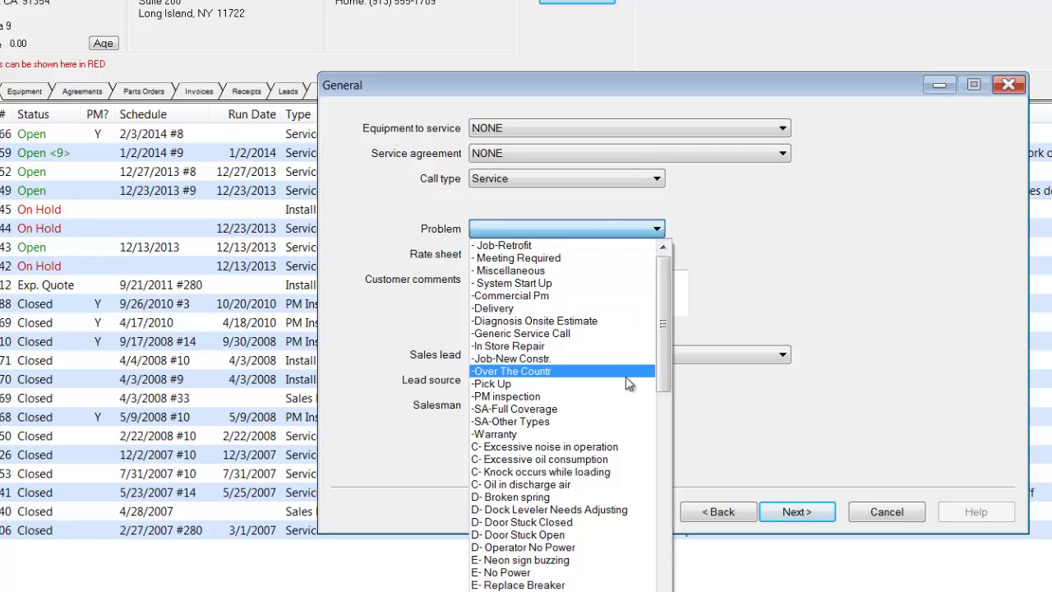
{"action": "left_click", "coordinate": [624, 335]}
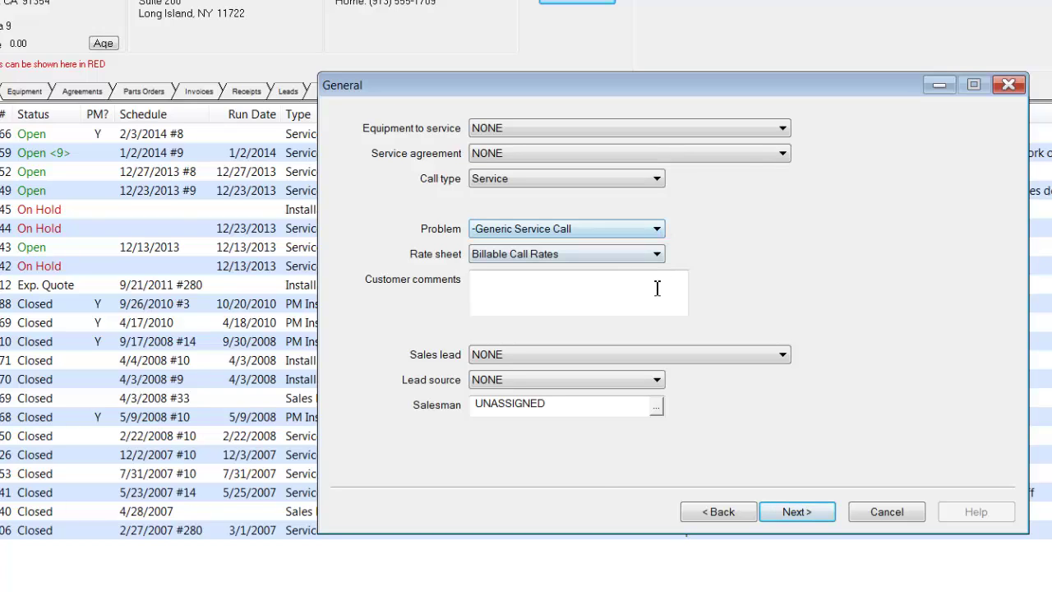
{"action": "left_click", "coordinate": [573, 287]}
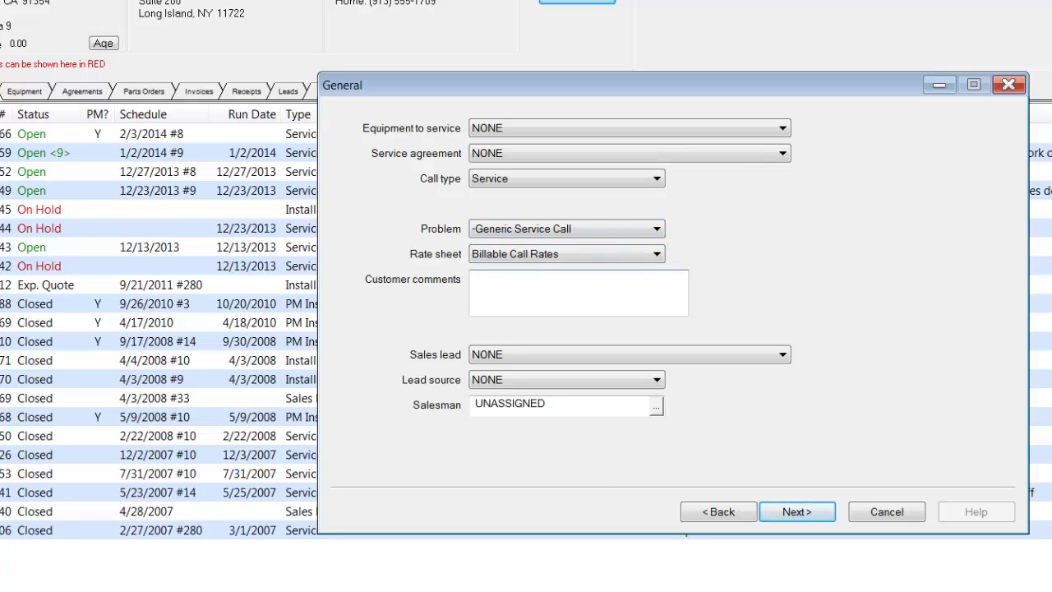
{"action": "type", "text": "Caller notes"}
Advance past the Notes and Payment steps, leaving the payment method as Bill Out
{"action": "left_click", "coordinate": [773, 512]}
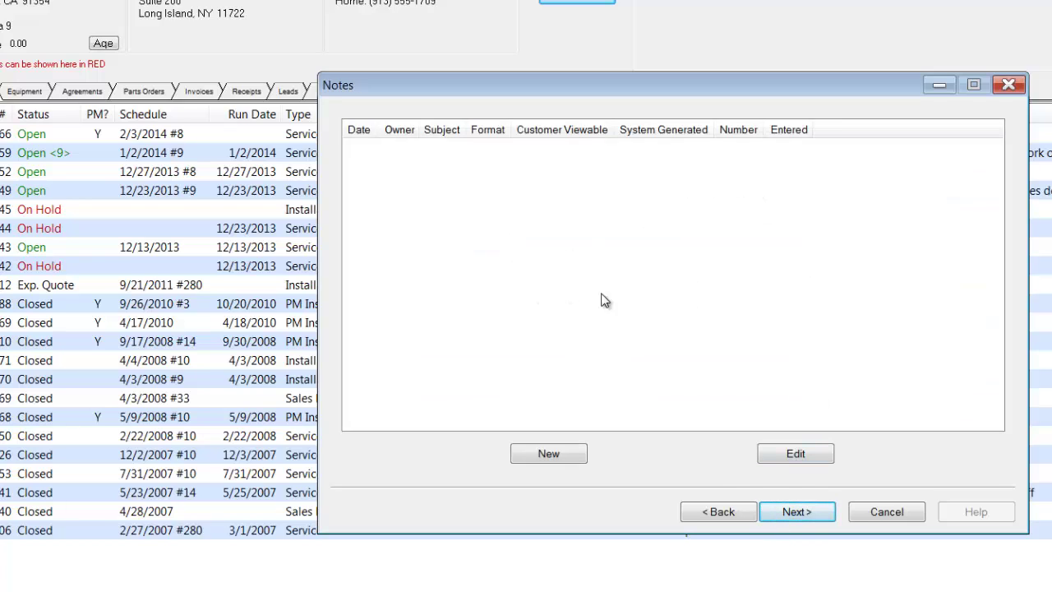
{"action": "left_click", "coordinate": [798, 515]}
{"action": "left_click", "coordinate": [799, 516]}
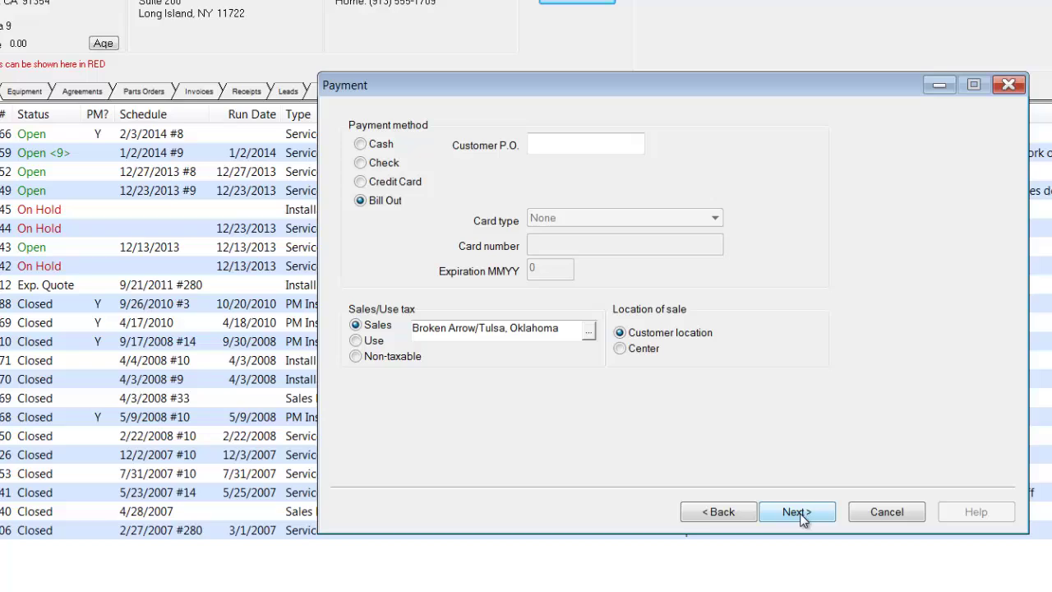
{"action": "left_click", "coordinate": [371, 145]}
{"action": "left_click", "coordinate": [373, 164]}
{"action": "left_click", "coordinate": [380, 184]}
{"action": "left_click", "coordinate": [377, 199]}
{"action": "left_click", "coordinate": [568, 145]}
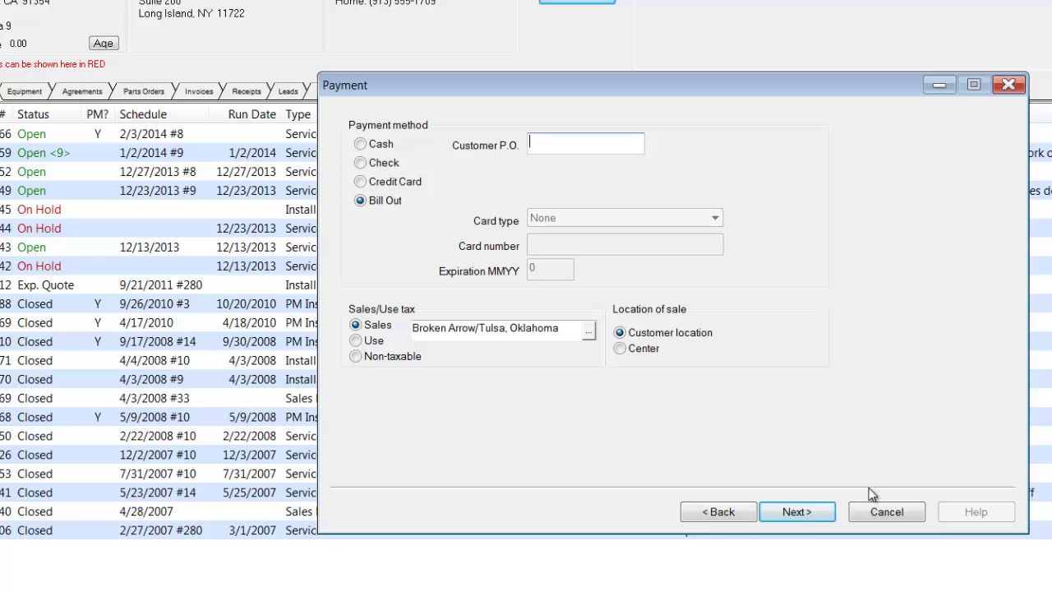
{"action": "left_click", "coordinate": [795, 520]}
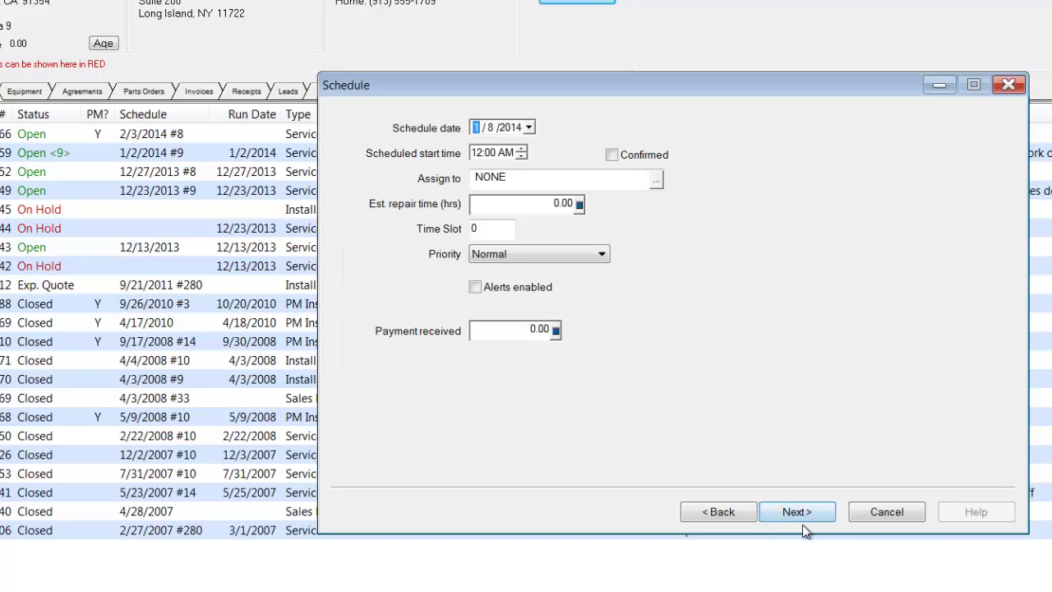
Schedule the call for 1/8/2014 at 8:00 AM with Urgent priority and finish it
{"action": "left_click", "coordinate": [530, 128]}
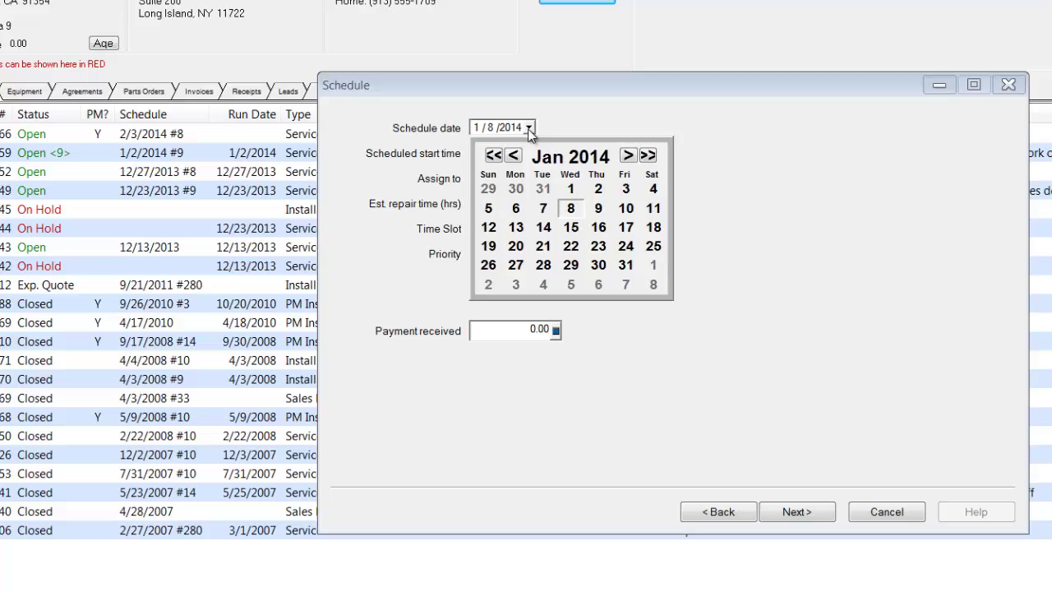
{"action": "left_click", "coordinate": [529, 128]}
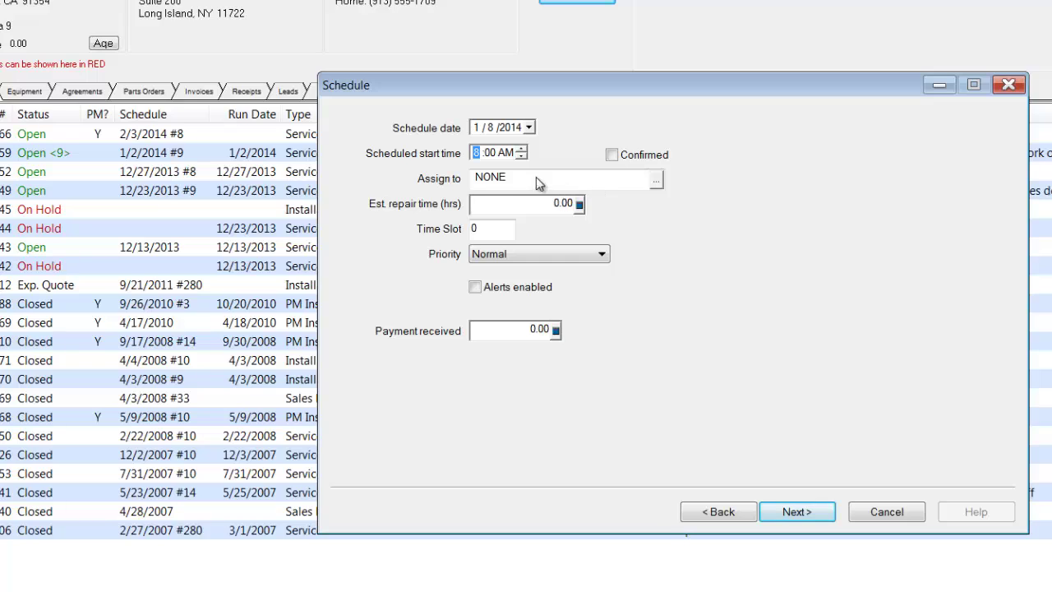
{"action": "left_click", "coordinate": [530, 254]}
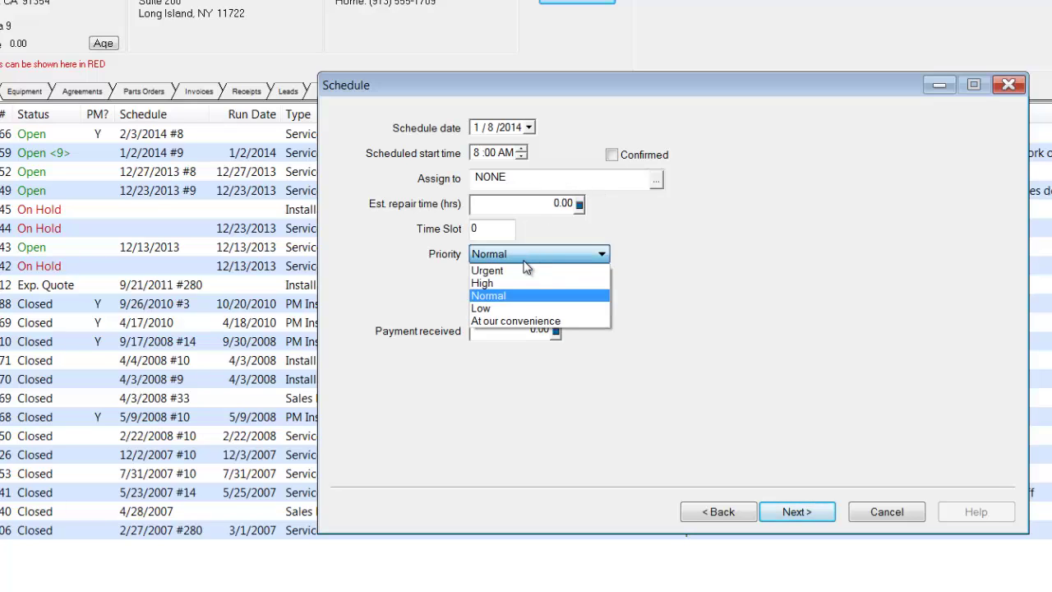
{"action": "left_click", "coordinate": [516, 268]}
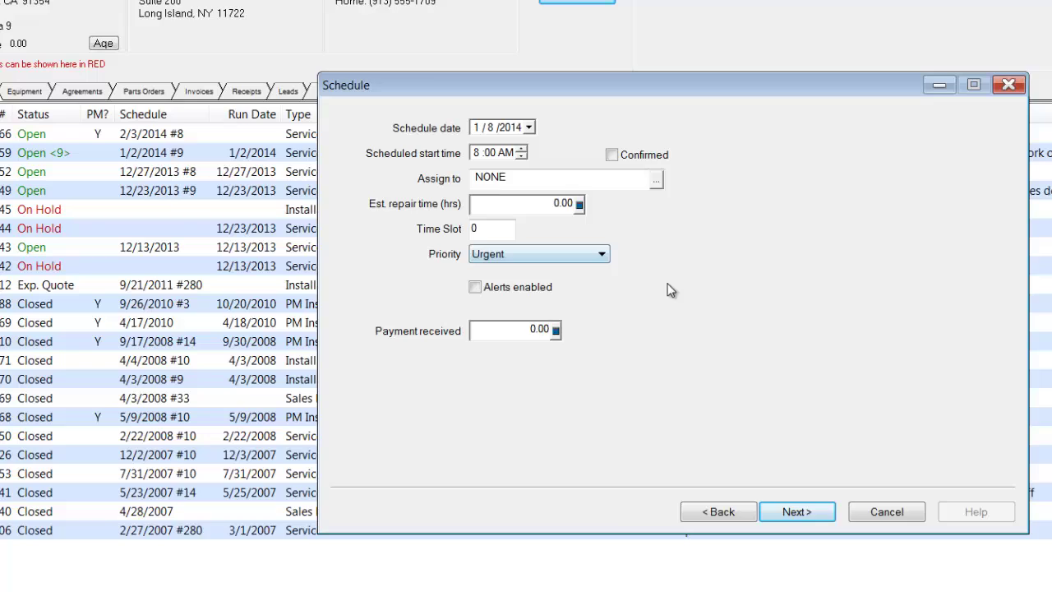
{"action": "left_click", "coordinate": [796, 512]}
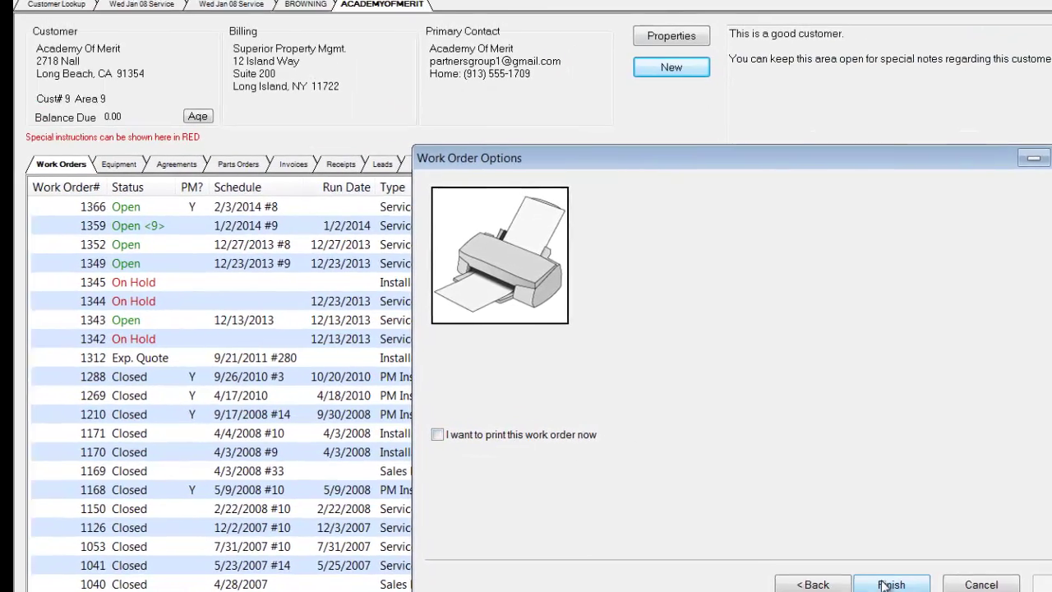
{"action": "left_click", "coordinate": [796, 511]}
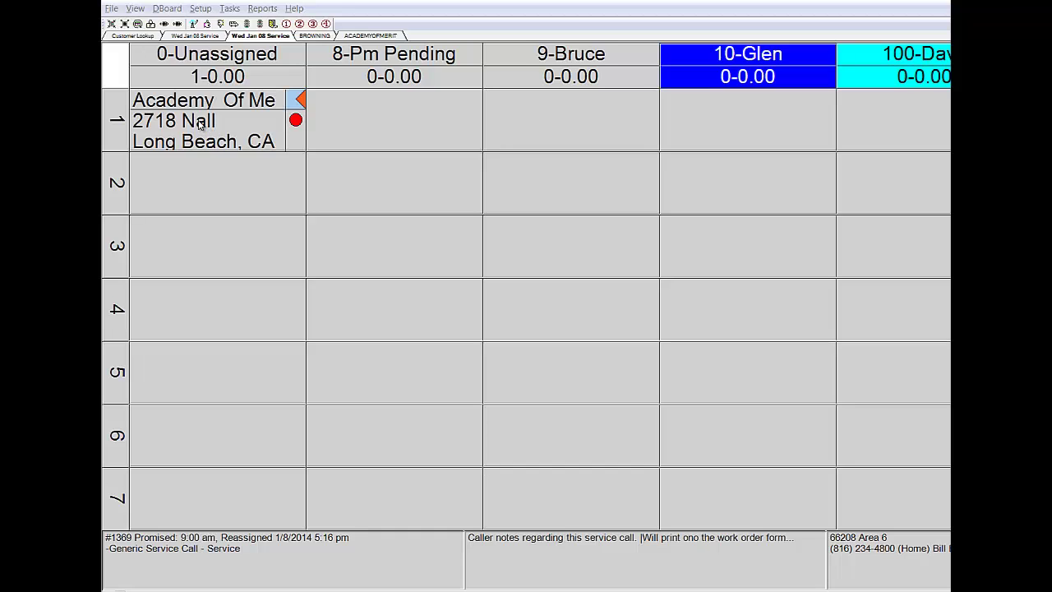
Drag the Academy Of Merit call card from 0-Unassigned into the 9-Bruce column
{"action": "left_click_drag", "start_coordinate": [199, 123], "coordinate": [592, 138]}
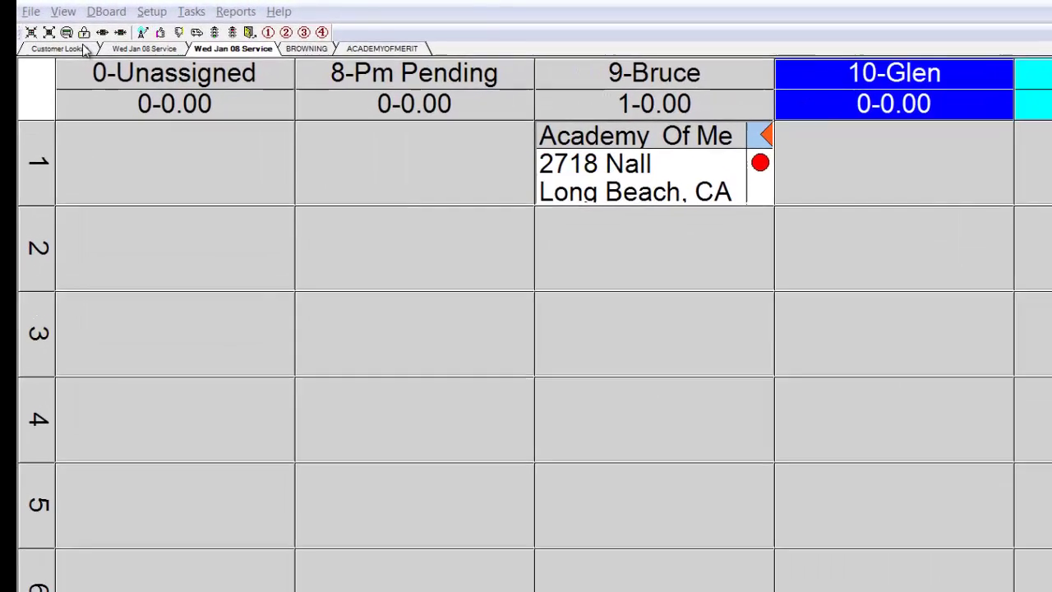
Search customer lookup for 'LOWE' and open the Lowe's record
{"action": "left_click", "coordinate": [82, 49]}
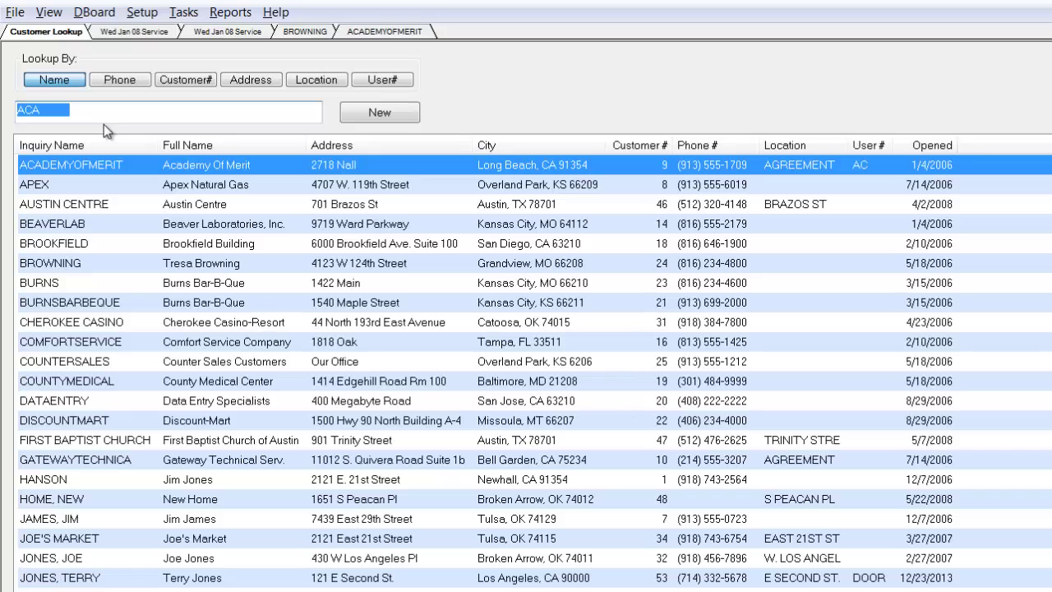
{"action": "type", "text": "LOWE"}
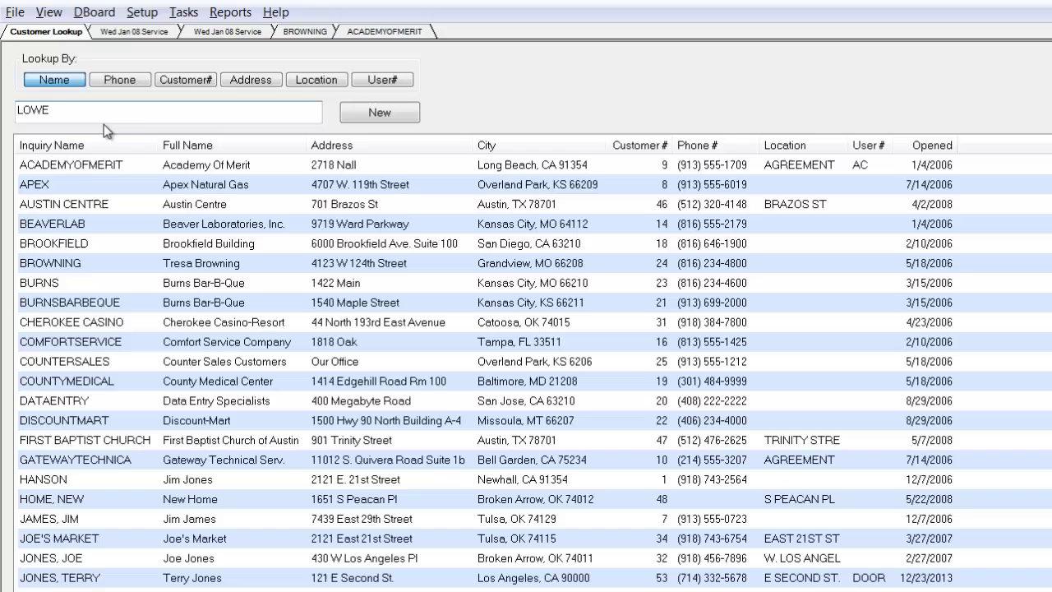
{"action": "key", "text": "Return"}
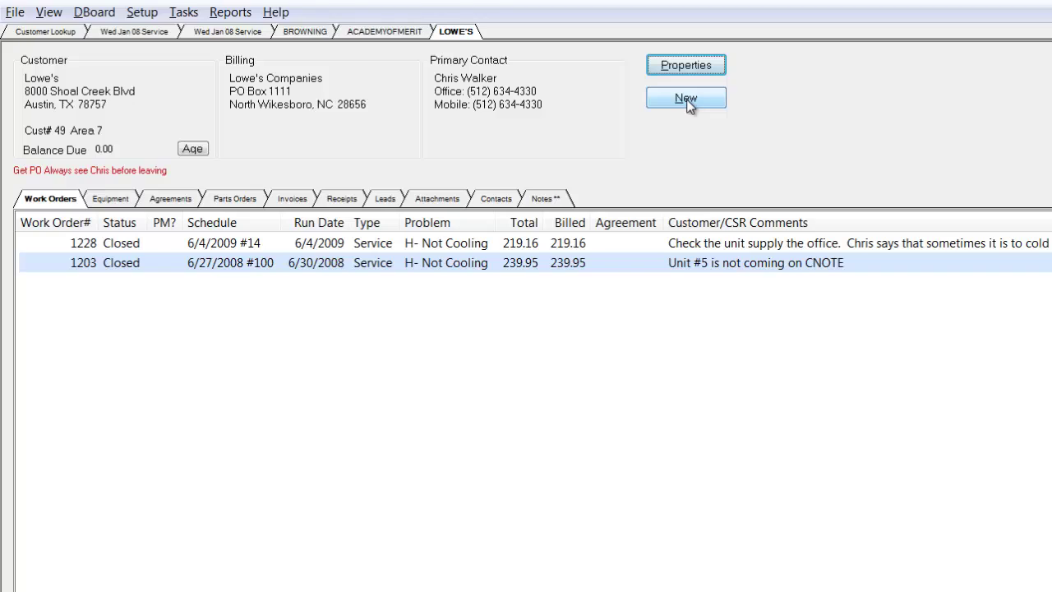
Start a new Lowe's work order with problem '- System Start Up' and comments 'caller note'
{"action": "left_click", "coordinate": [689, 100]}
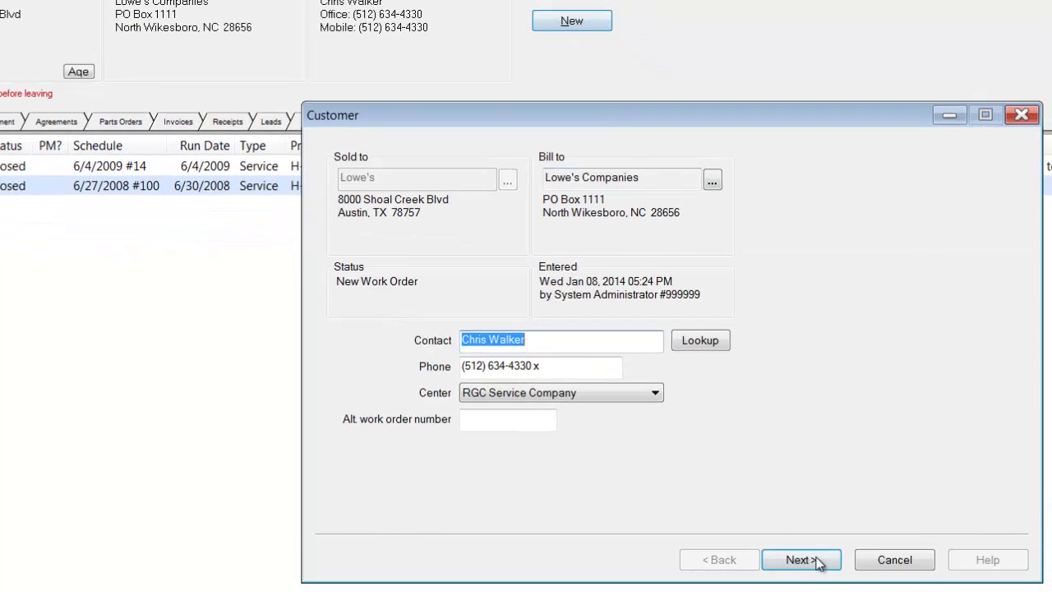
{"action": "left_click", "coordinate": [817, 560]}
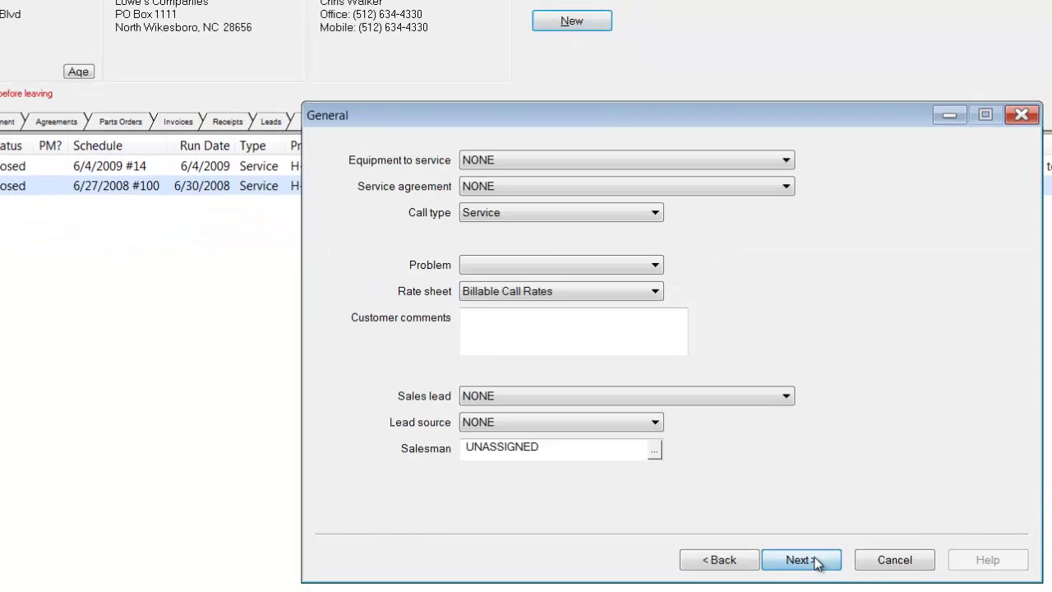
{"action": "left_click", "coordinate": [656, 266]}
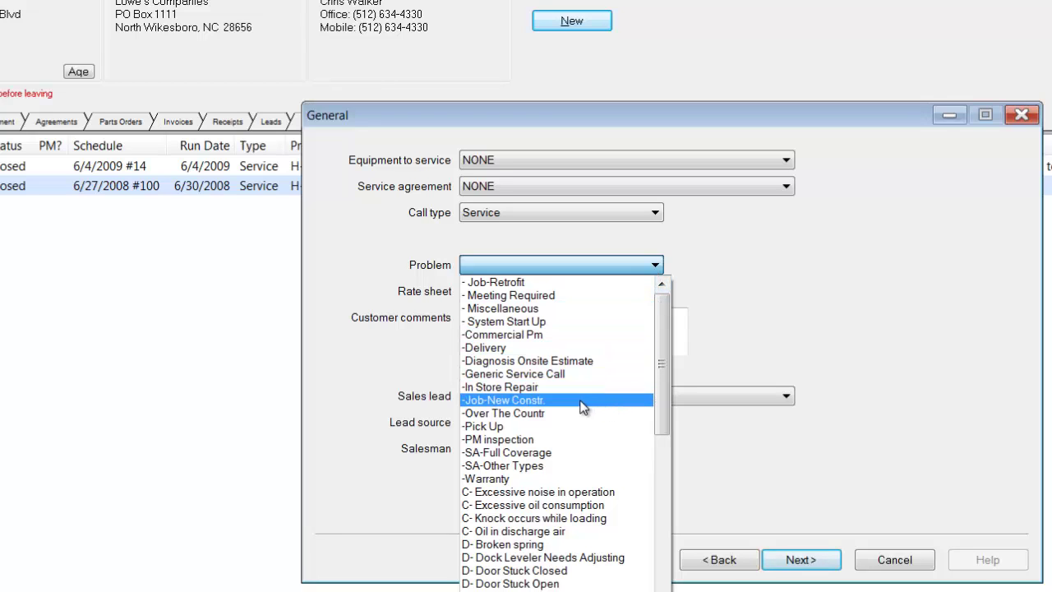
{"action": "left_click", "coordinate": [568, 322]}
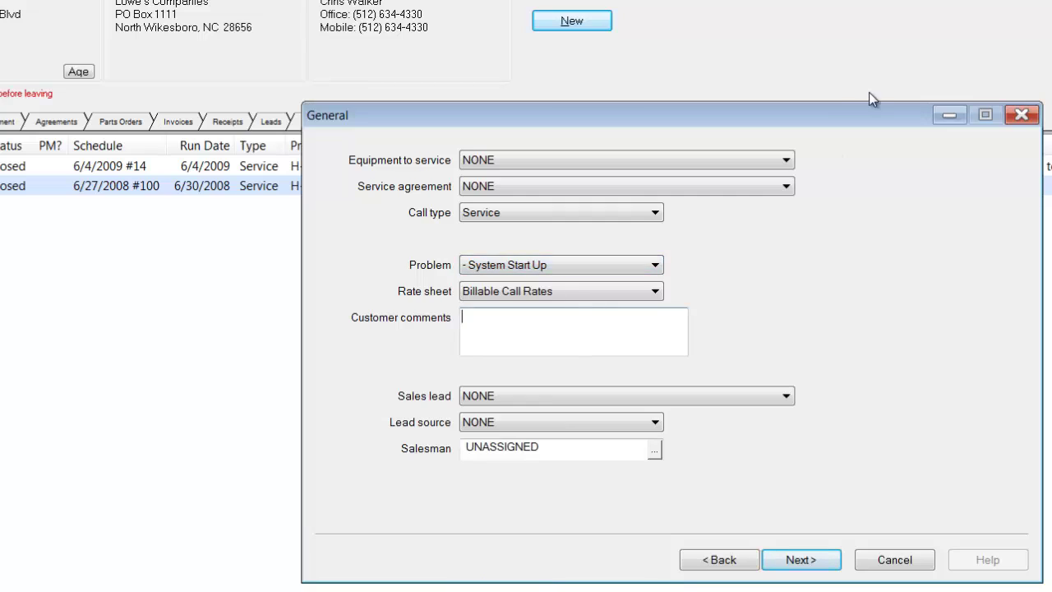
{"action": "type", "text": "caller notes"}
Schedule the call for 10:00 AM with Urgent priority and finish, creating work order 1371
{"action": "left_click", "coordinate": [830, 560]}
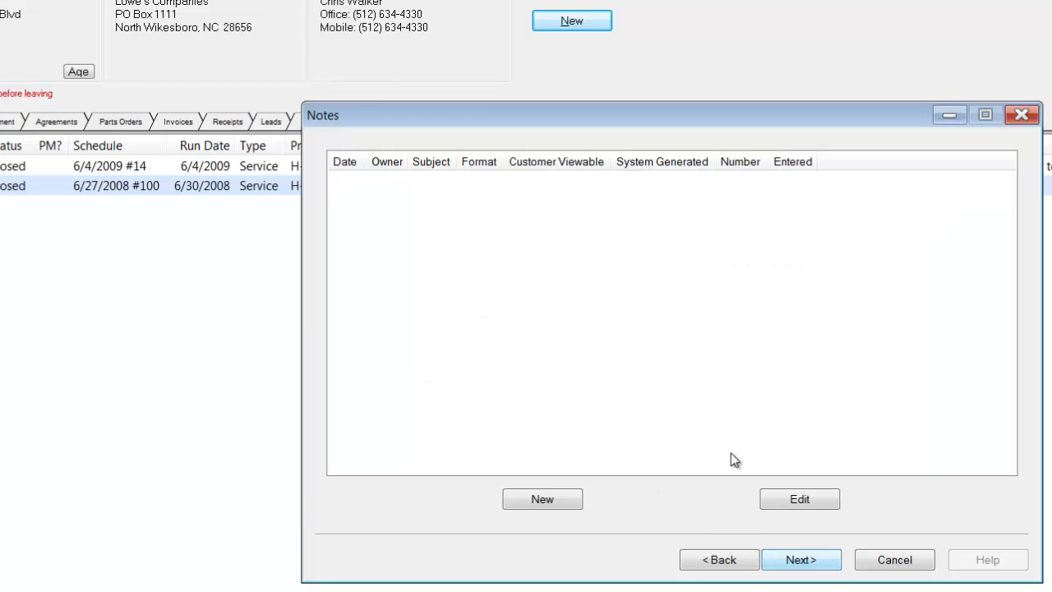
{"action": "left_click", "coordinate": [805, 563]}
{"action": "left_click", "coordinate": [806, 564]}
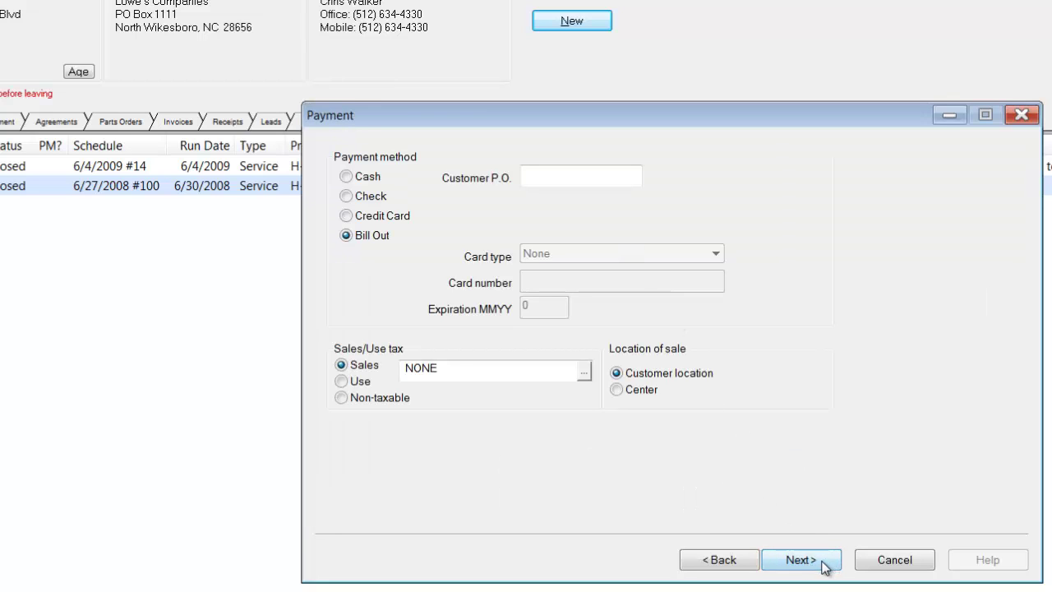
{"action": "left_click", "coordinate": [824, 563]}
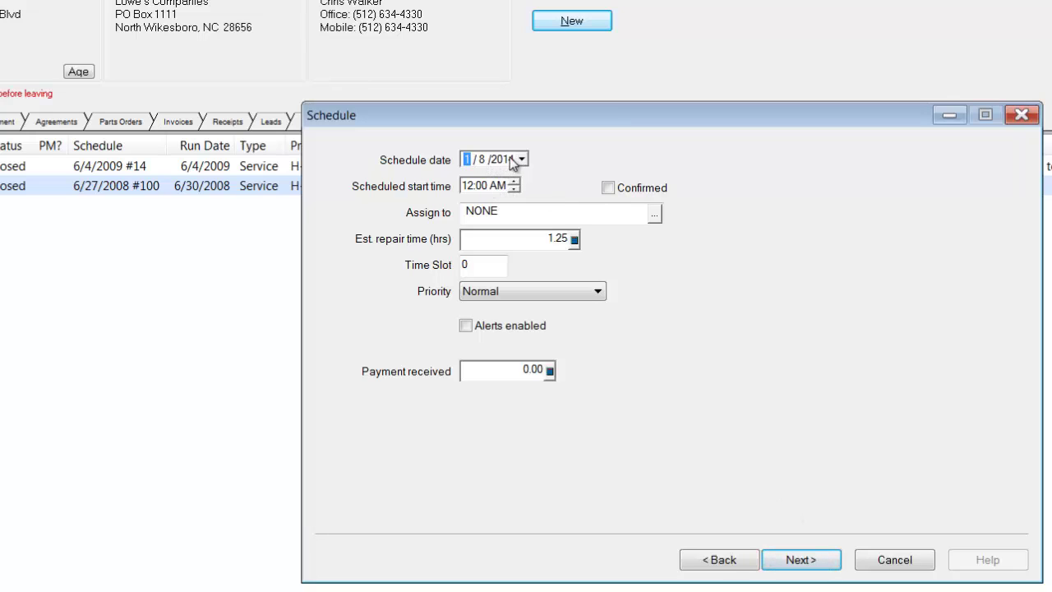
{"action": "type", "text": "10"}
{"action": "left_click", "coordinate": [557, 290]}
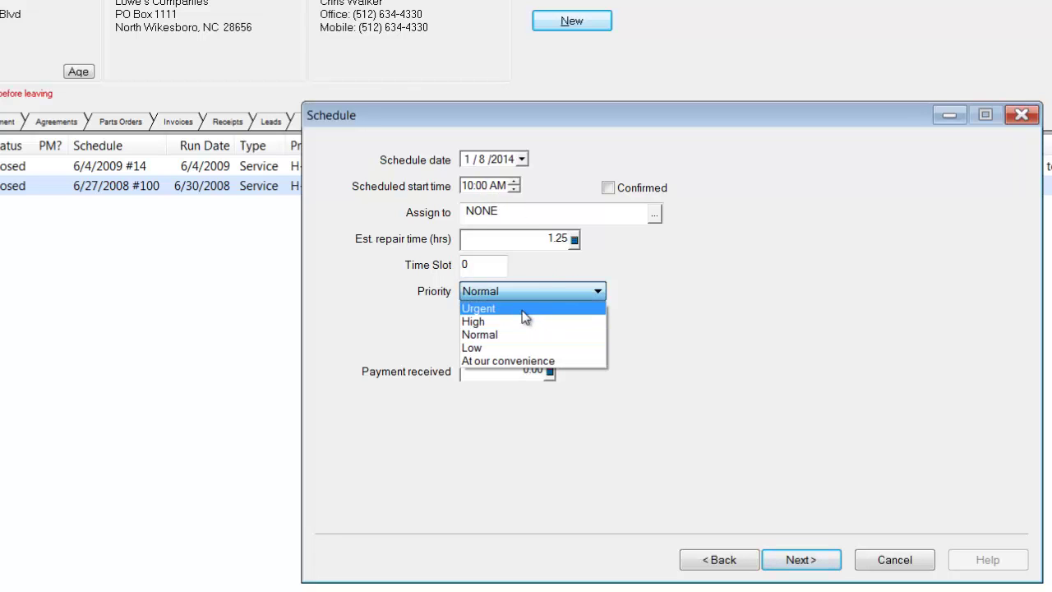
{"action": "left_click", "coordinate": [567, 301]}
{"action": "left_click", "coordinate": [801, 559]}
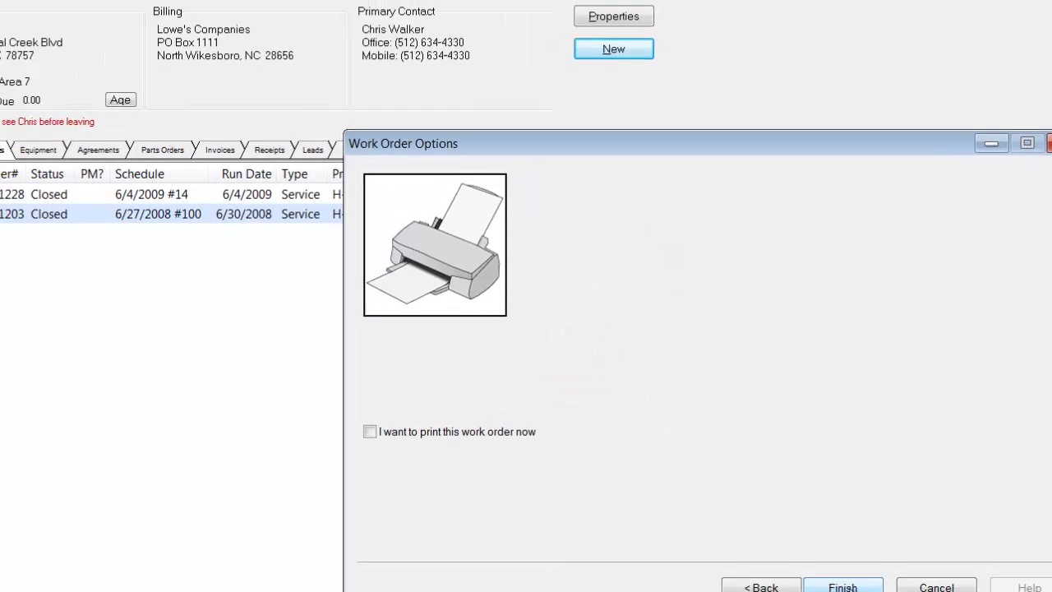
{"action": "left_click", "coordinate": [801, 560]}
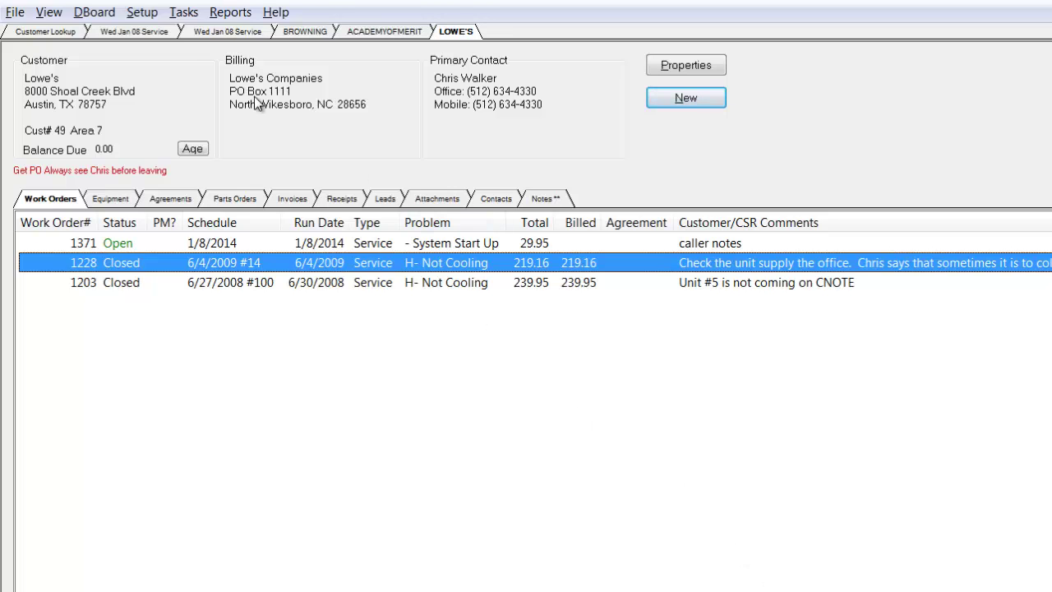
{"action": "left_click", "coordinate": [131, 33]}
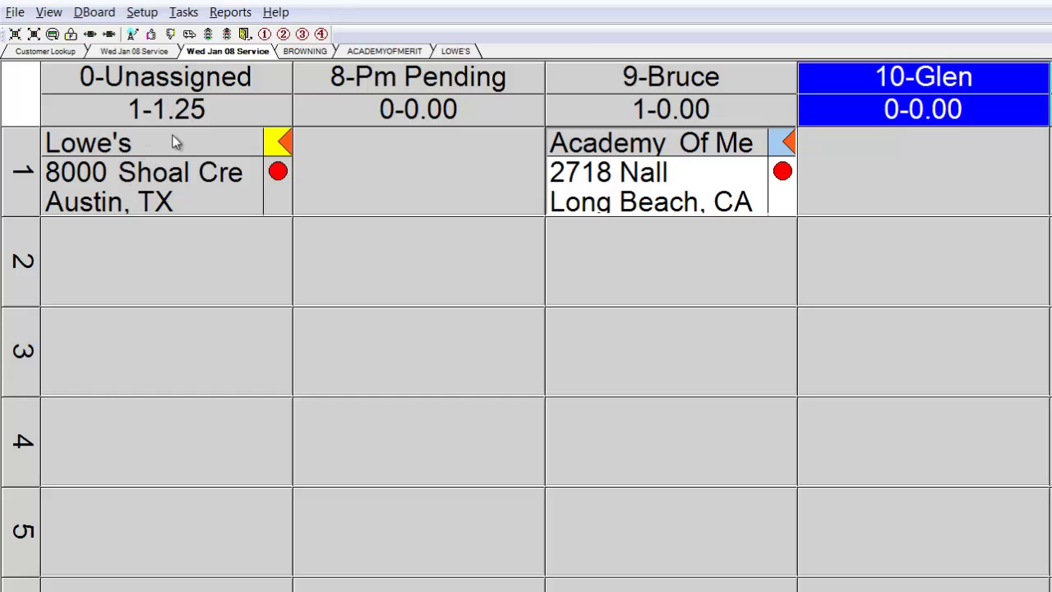
Move the Lowe's call from 0-Unassigned into row 2 of 9-Bruce and select it
{"action": "left_click_drag", "start_coordinate": [94, 155], "coordinate": [655, 279]}
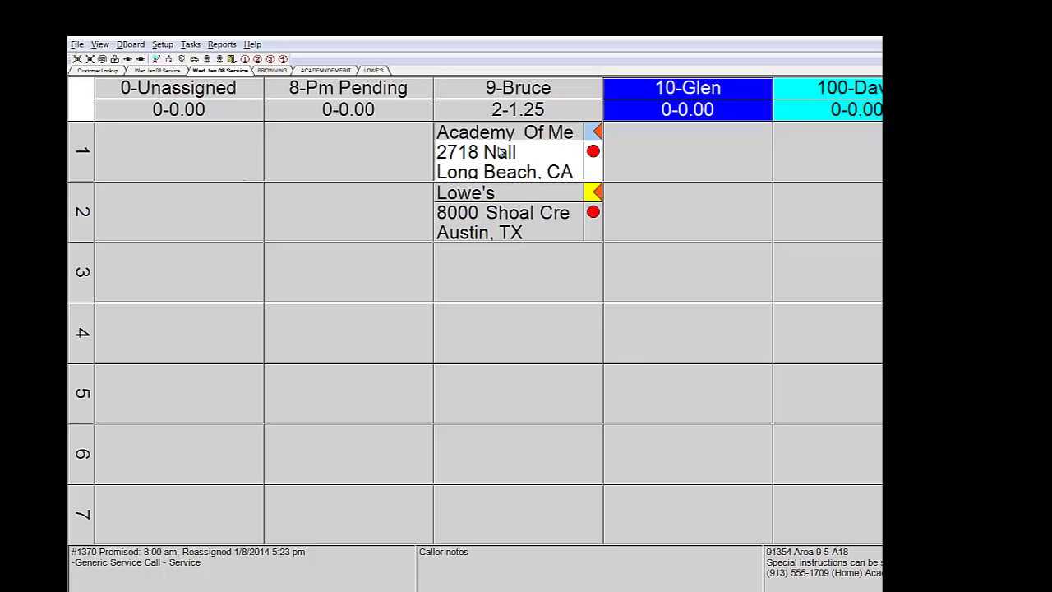
{"action": "left_click", "coordinate": [499, 213]}
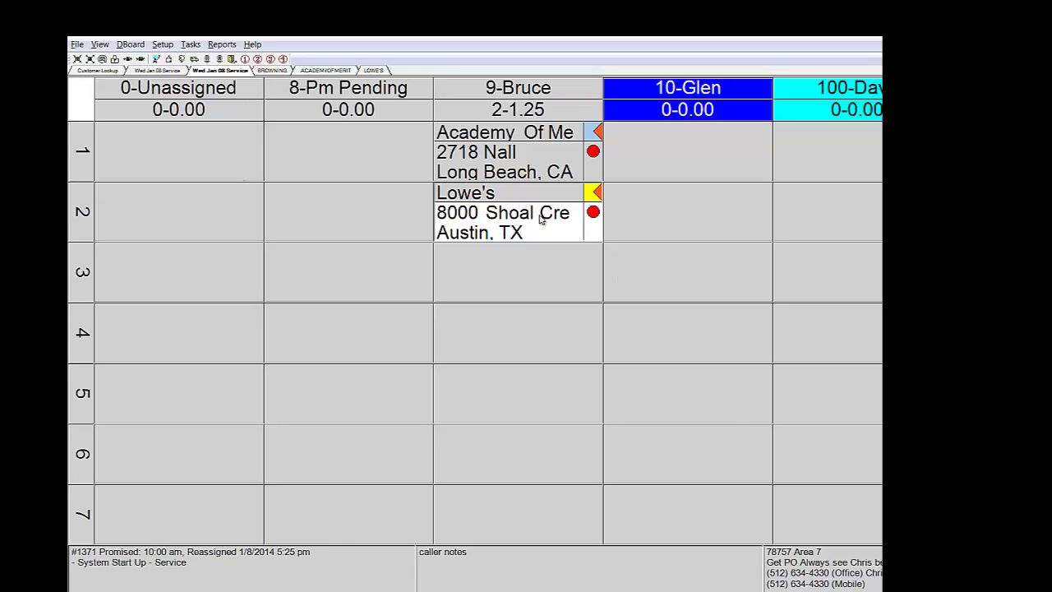
Set the Academy of Merit call's estimated repair time to 2, then display it on the map
{"action": "right_click", "coordinate": [512, 153]}
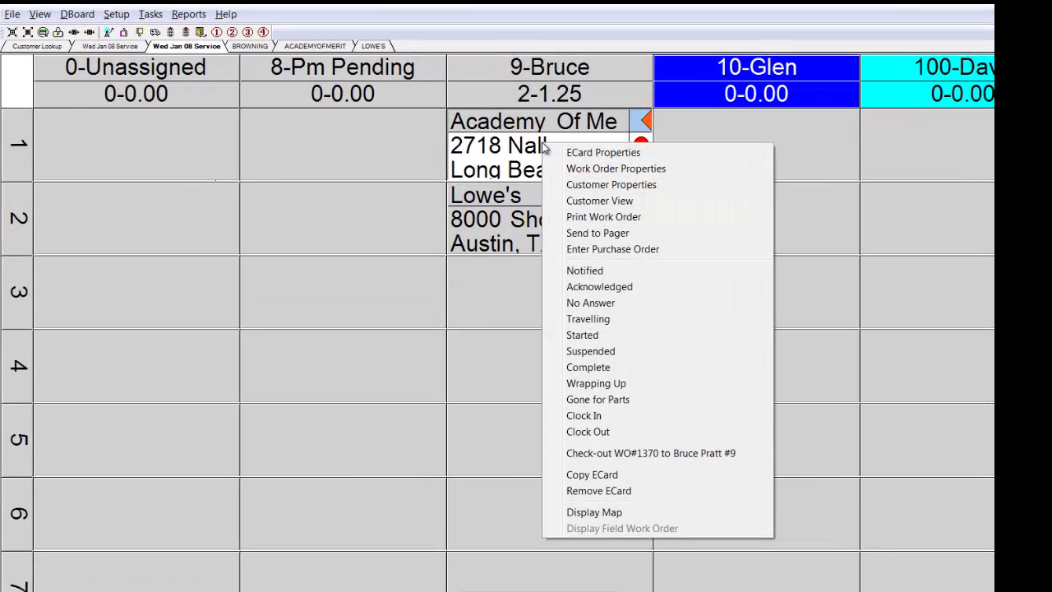
{"action": "left_click", "coordinate": [573, 156]}
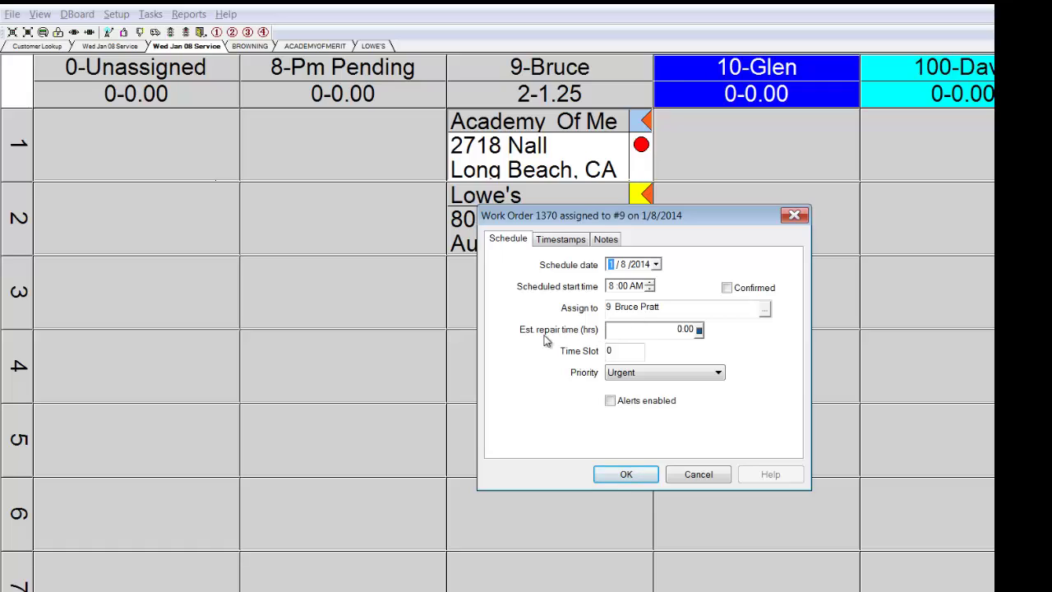
{"action": "left_click", "coordinate": [667, 329]}
{"action": "type", "text": "2"}
{"action": "left_click", "coordinate": [628, 476]}
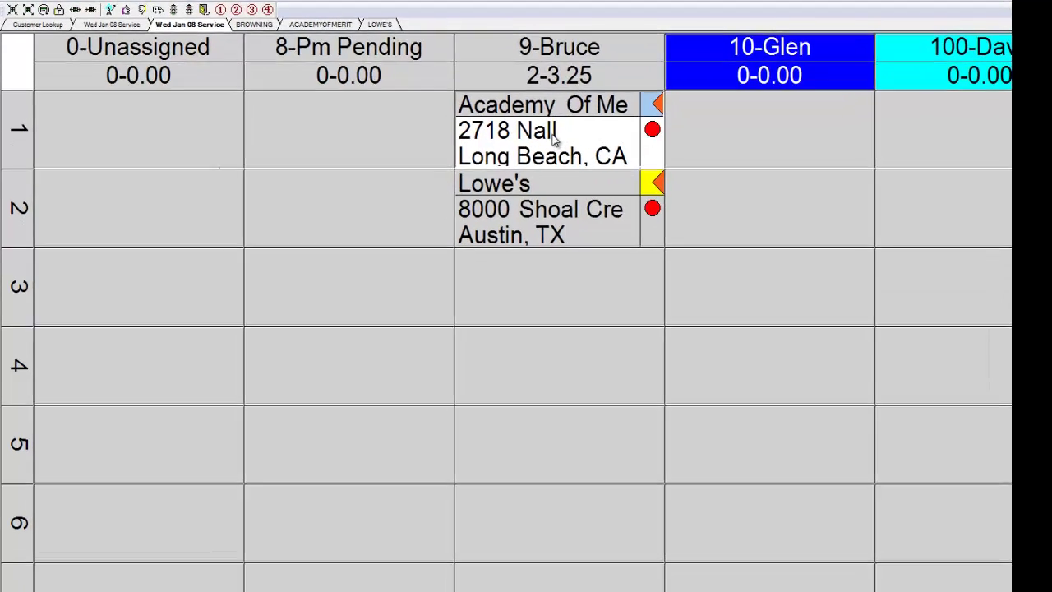
{"action": "right_click", "coordinate": [544, 151]}
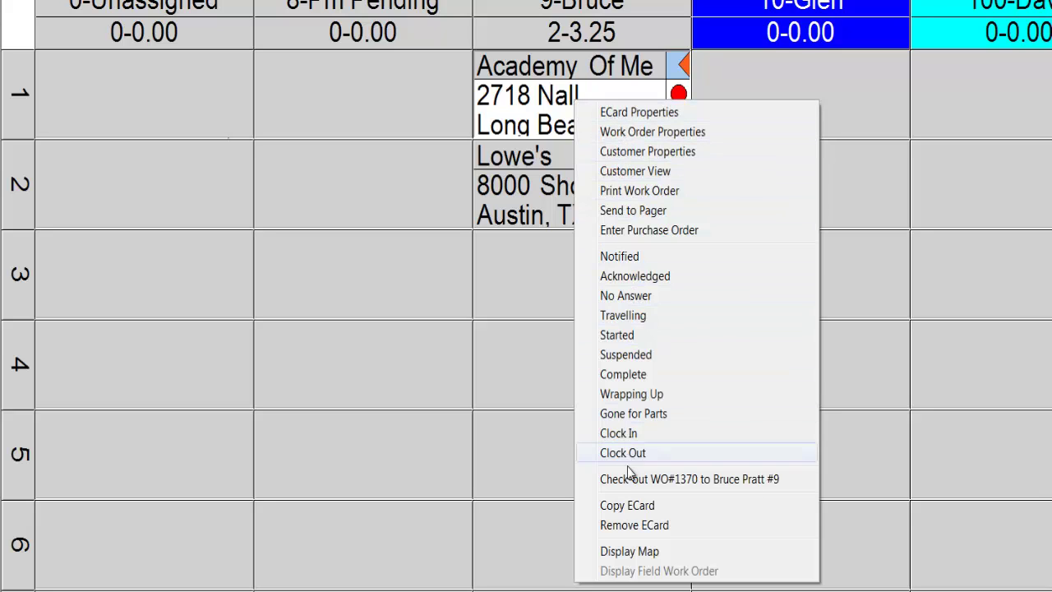
{"action": "left_click", "coordinate": [654, 551]}
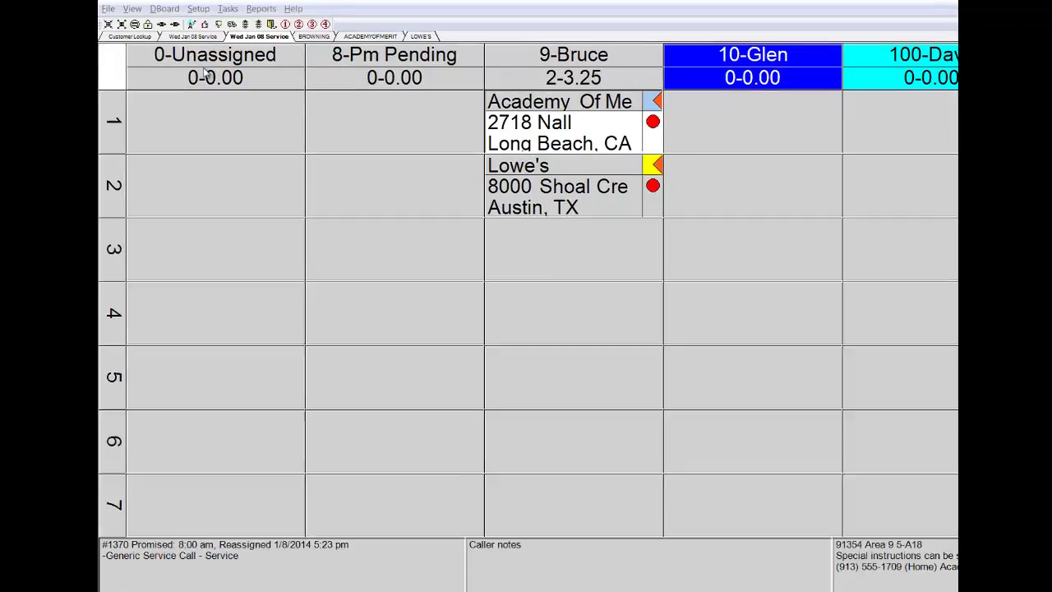
Open the customer matching 'HA' and view its Equipment, Agreements, Contacts and Notes tabs
{"action": "left_click", "coordinate": [129, 37]}
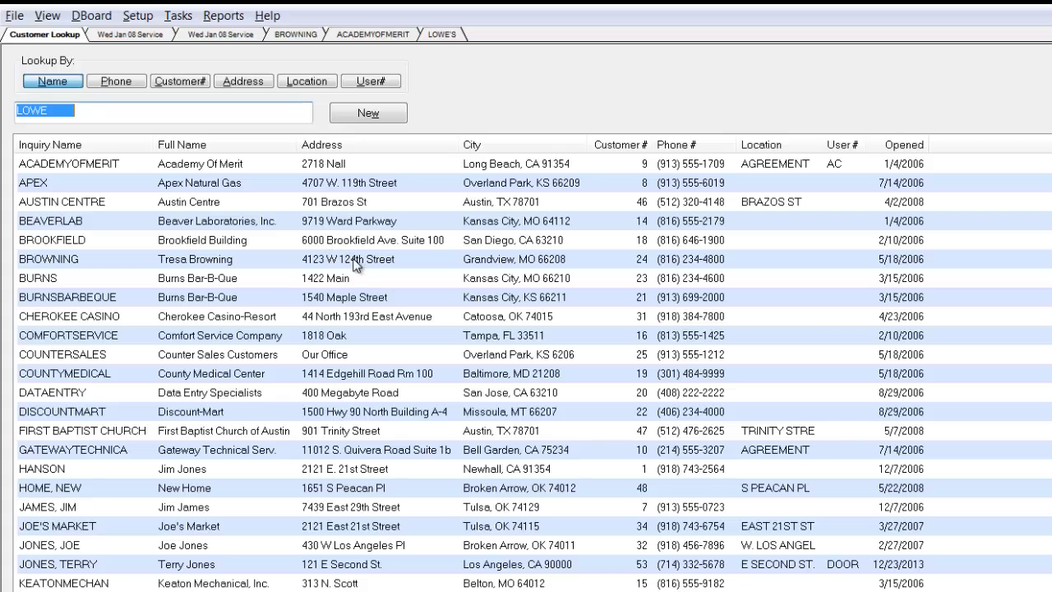
{"action": "type", "text": "HAN"}
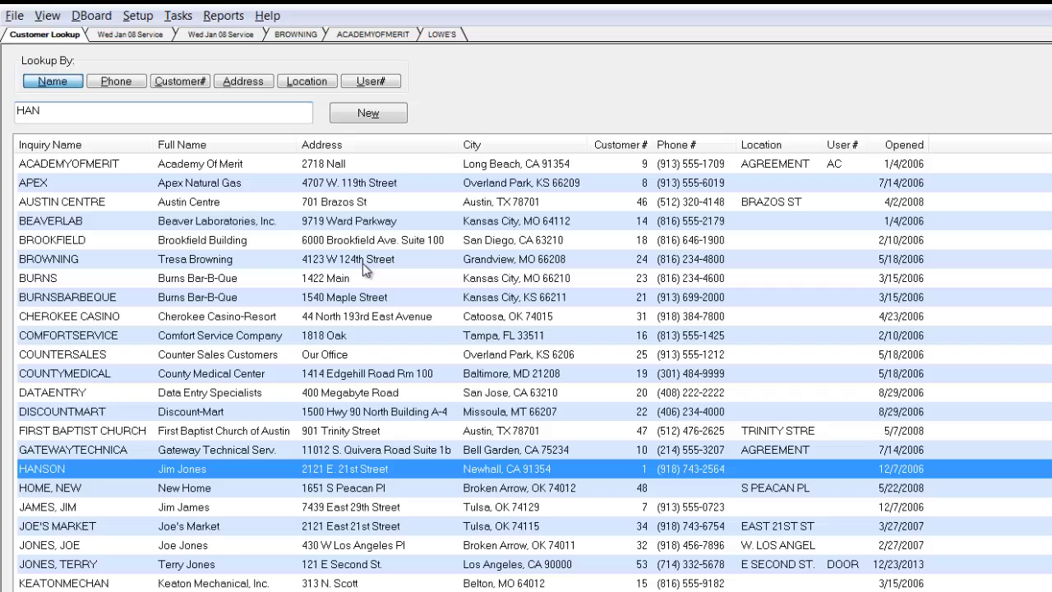
{"action": "key", "text": "Return"}
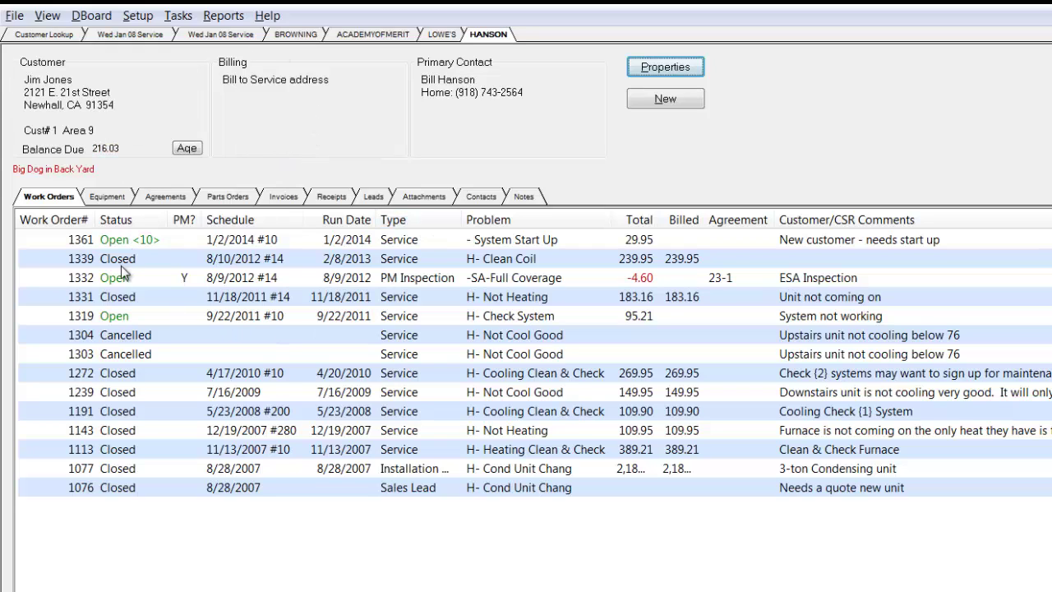
{"action": "left_click", "coordinate": [107, 201]}
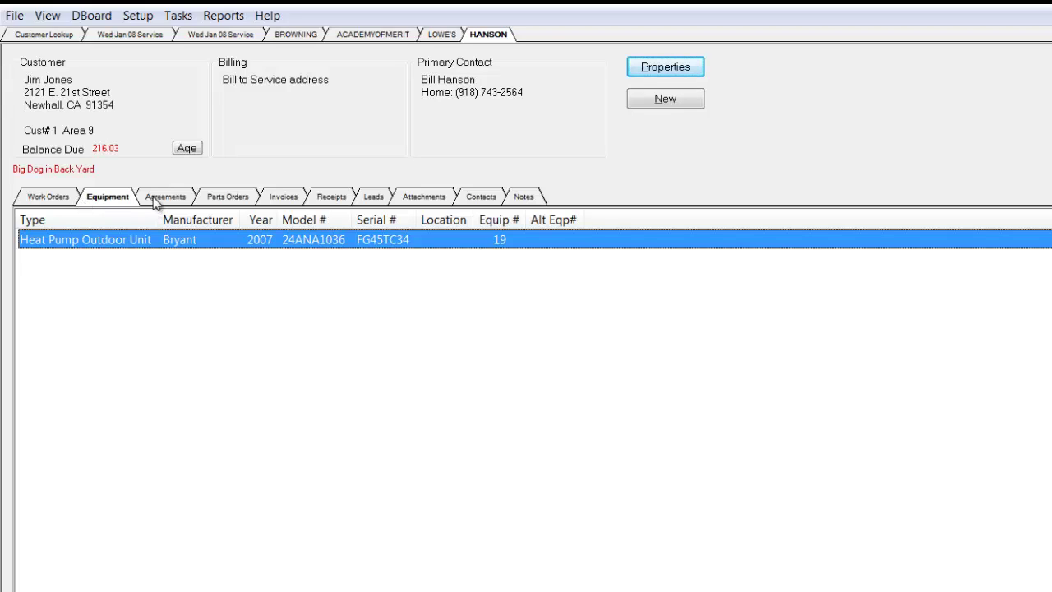
{"action": "left_click", "coordinate": [186, 203]}
{"action": "left_click", "coordinate": [475, 199]}
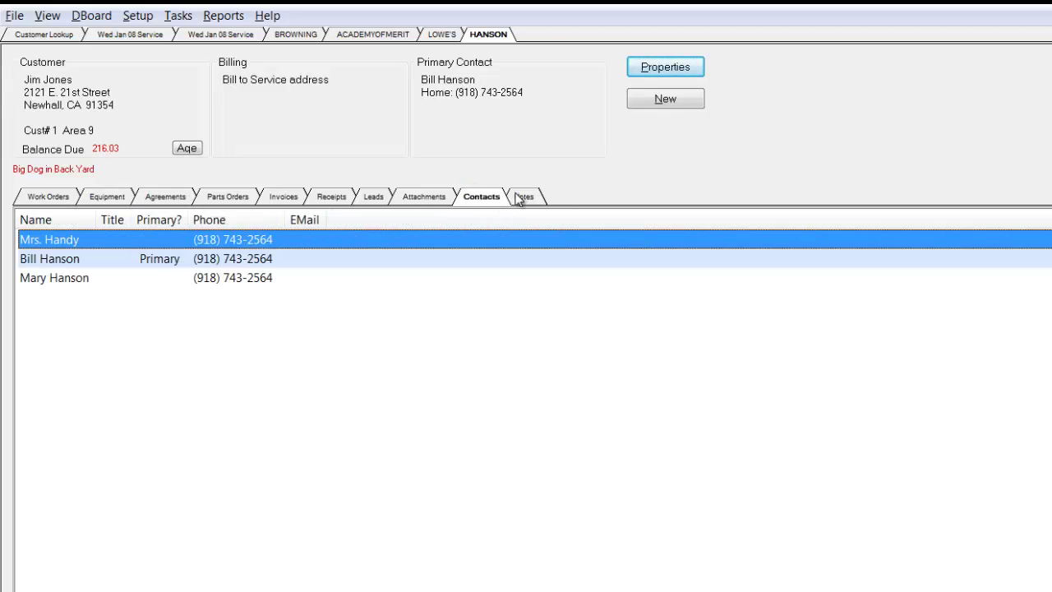
{"action": "left_click", "coordinate": [516, 202]}
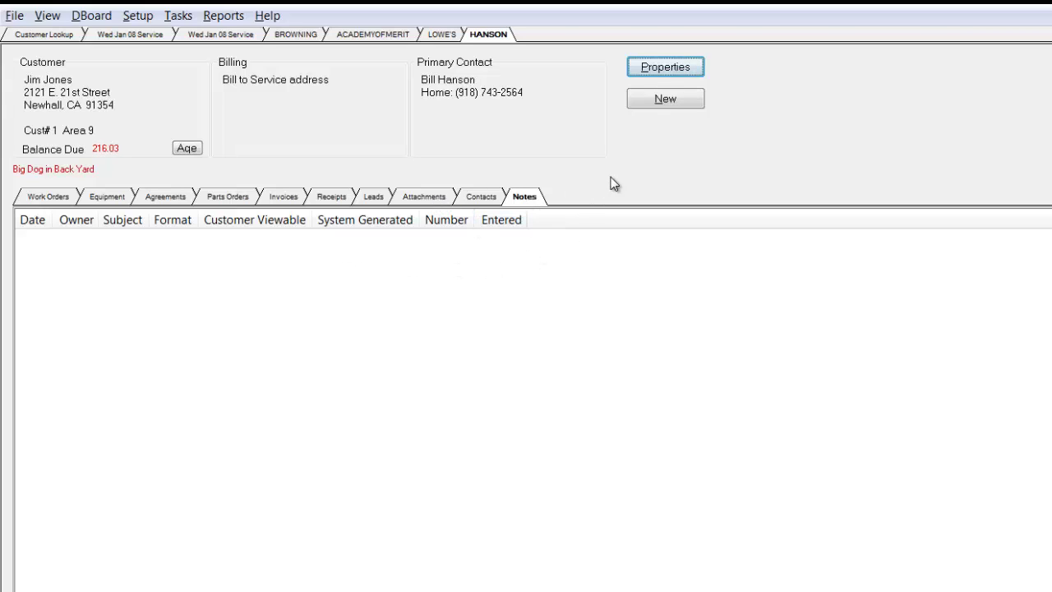
Add a note titled 'Needs Quote' with the text 'Call for added info' and save it
{"action": "left_click", "coordinate": [667, 101]}
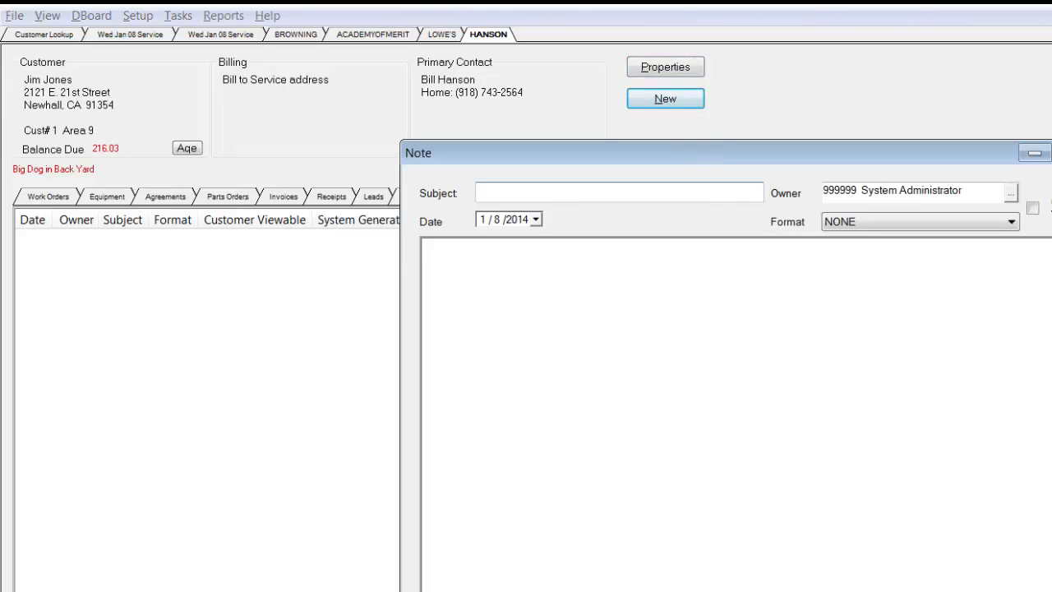
{"action": "type", "text": "Needs Quote"}
{"action": "left_click", "coordinate": [576, 290]}
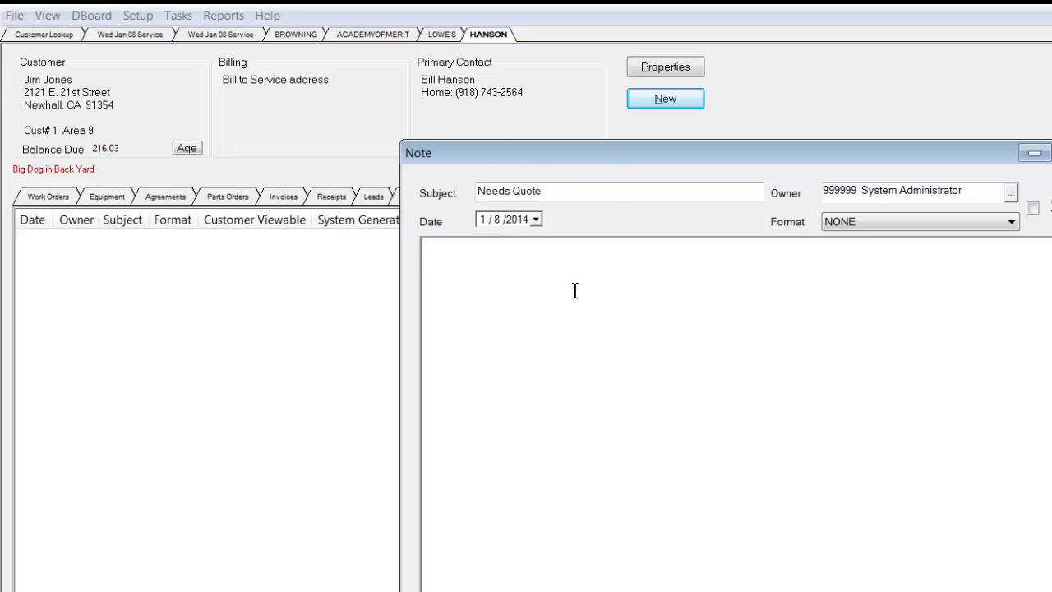
{"action": "type", "text": "Call for a"}
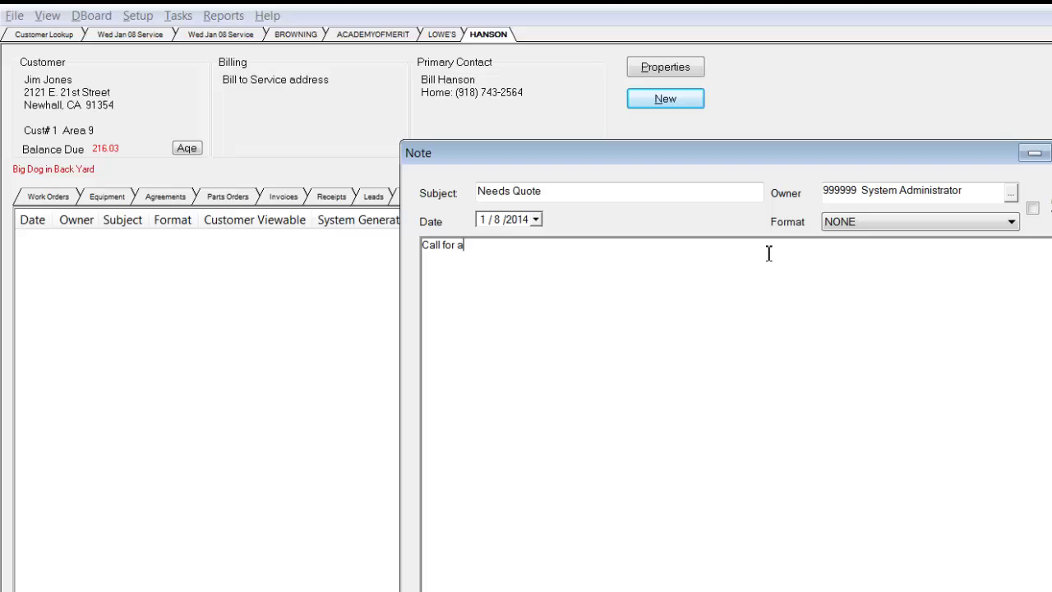
{"action": "type", "text": "dded info"}
{"action": "key", "text": "ctrl+s"}
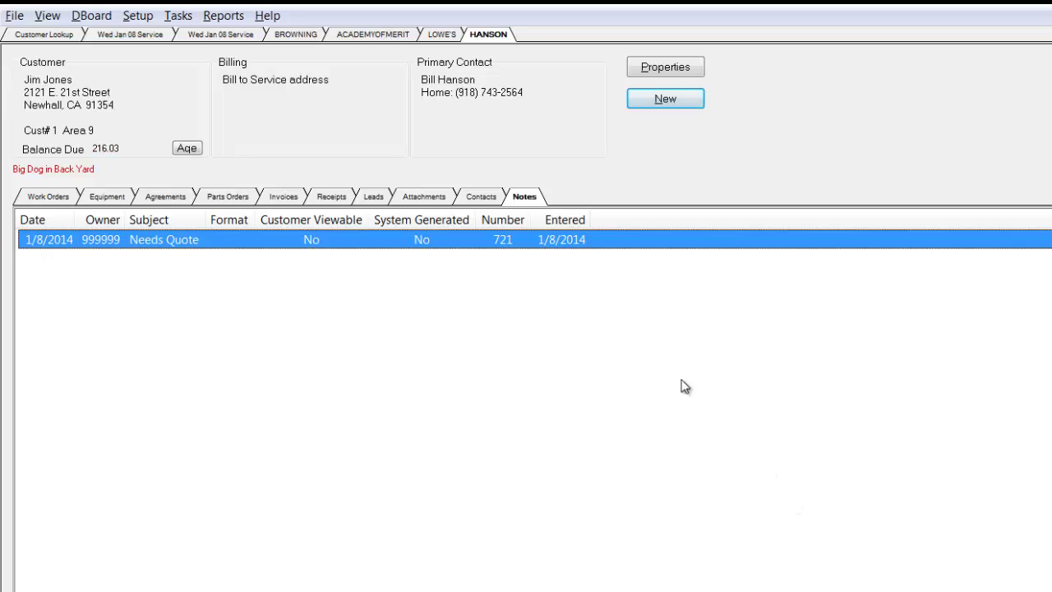
Start a new lead as a New Job Replacement sourced from Yellow Pages
{"action": "left_click", "coordinate": [371, 199]}
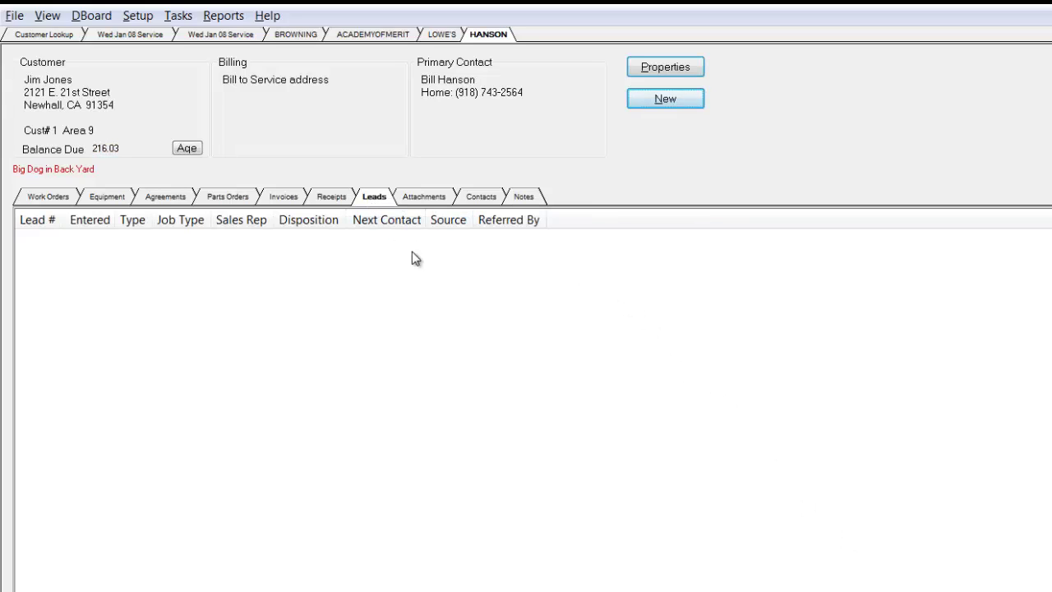
{"action": "left_click", "coordinate": [644, 98]}
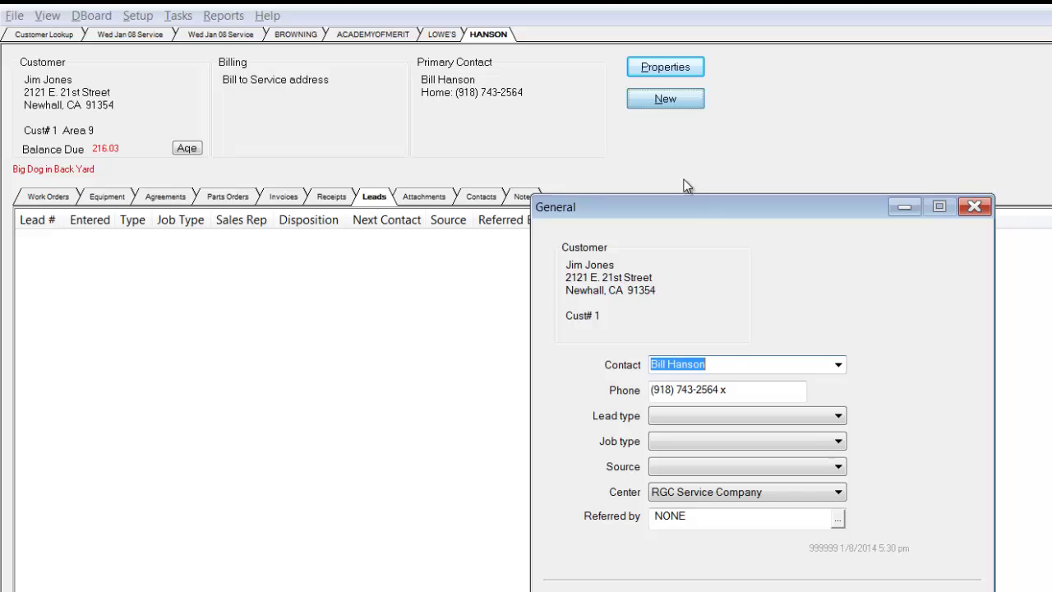
{"action": "left_click", "coordinate": [838, 416]}
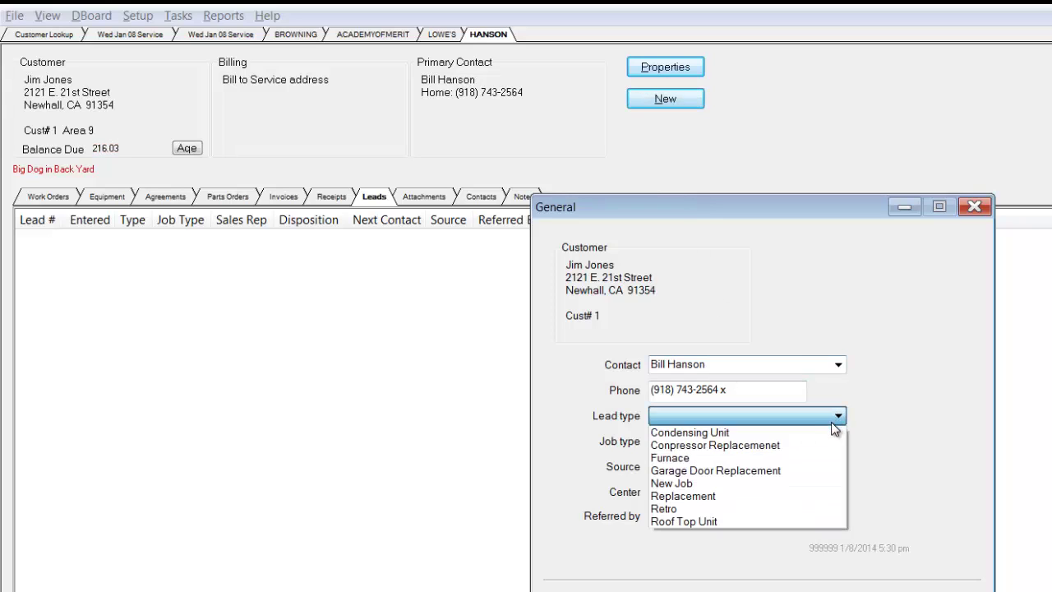
{"action": "left_click", "coordinate": [782, 484]}
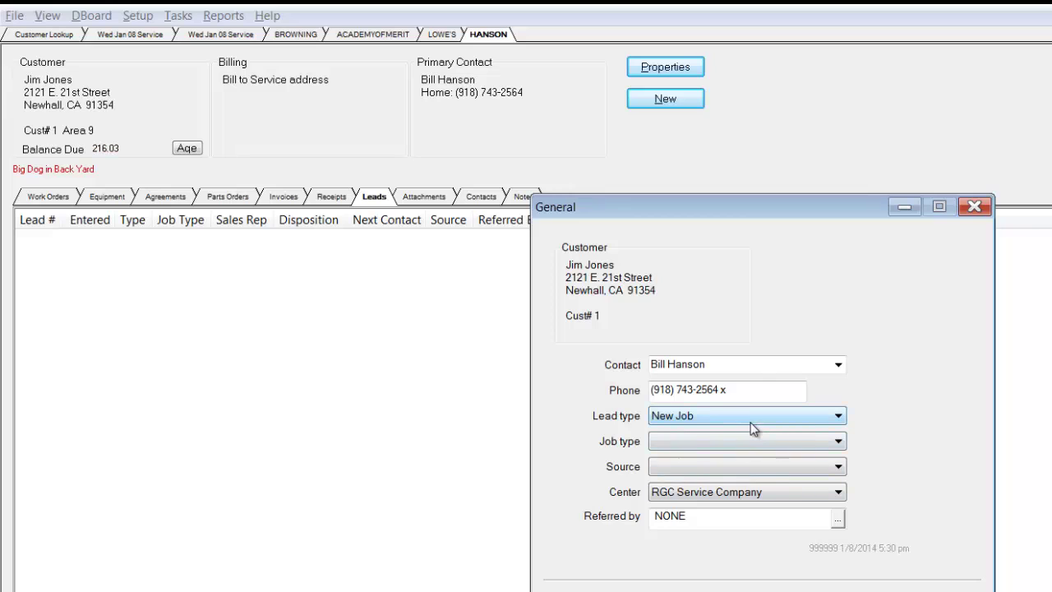
{"action": "left_click", "coordinate": [751, 424]}
{"action": "left_click", "coordinate": [750, 424]}
{"action": "left_click", "coordinate": [756, 443]}
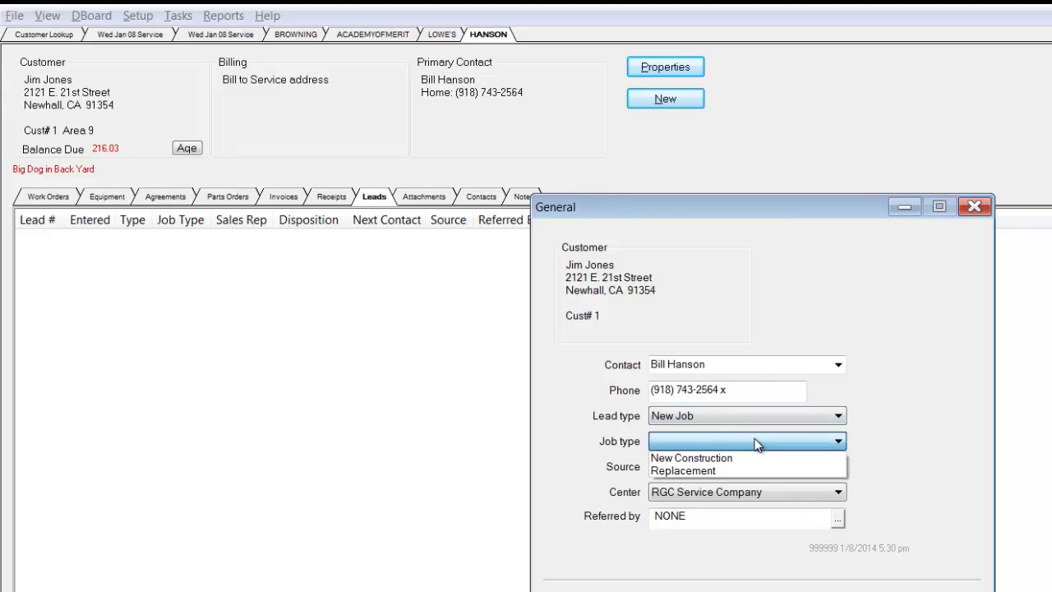
{"action": "left_click", "coordinate": [750, 470]}
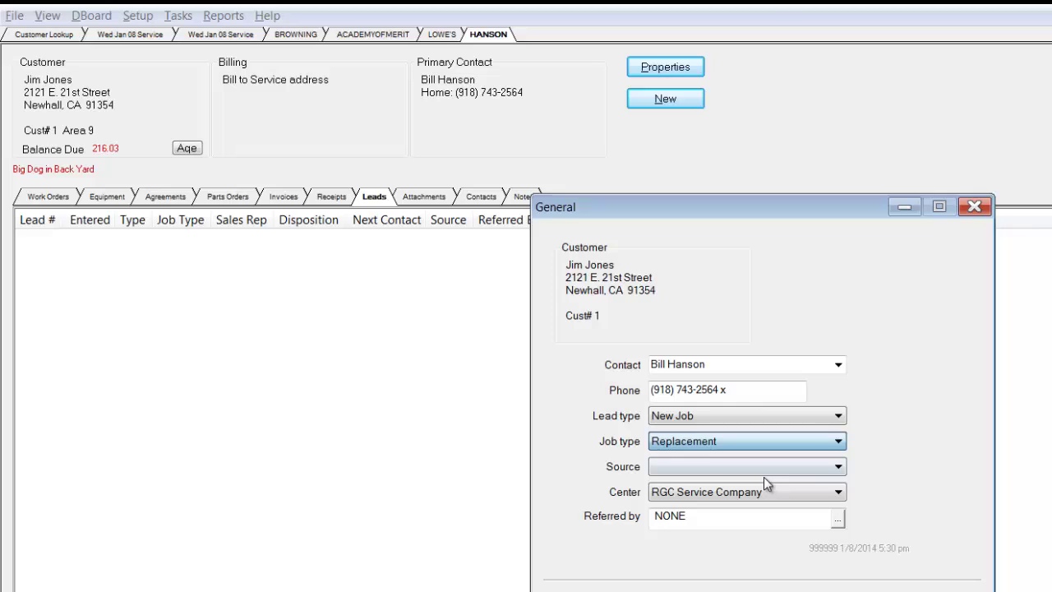
{"action": "left_click", "coordinate": [757, 466]}
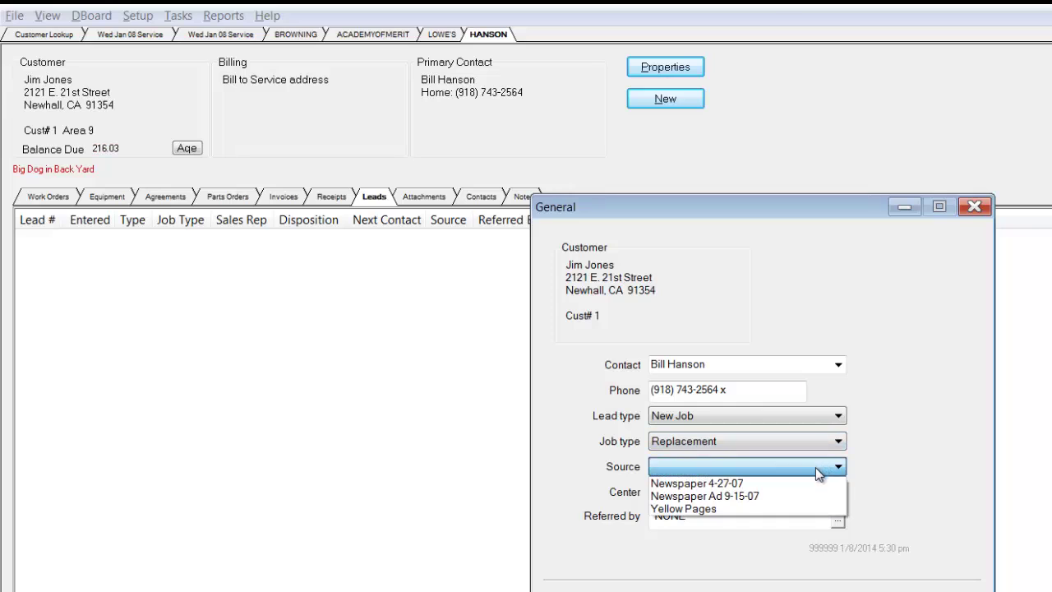
{"action": "left_click", "coordinate": [778, 510]}
{"action": "key", "text": "Return"}
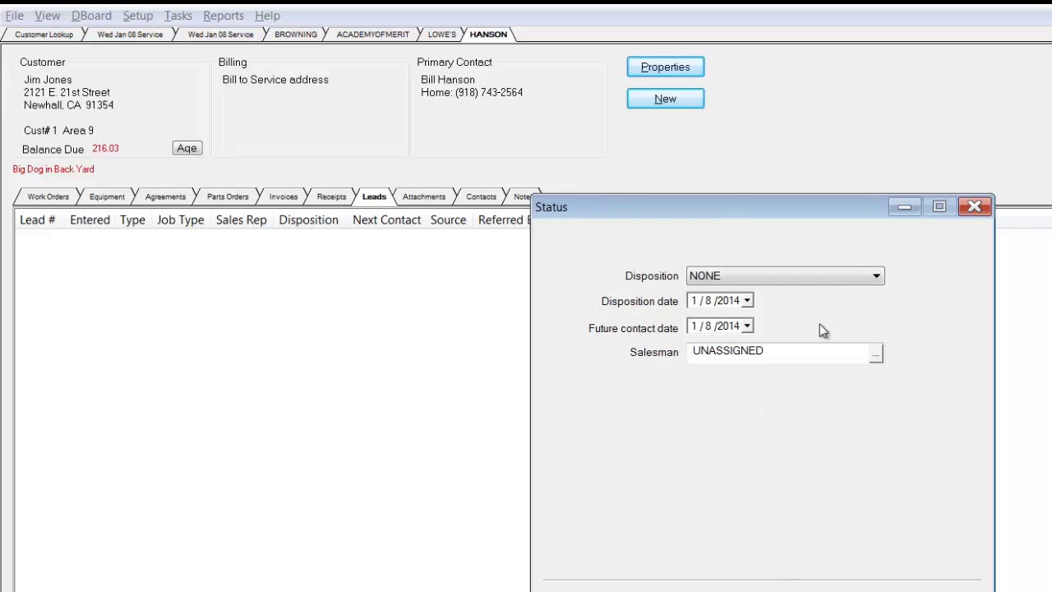
Set disposition Follow-Up dated 1/9 and salesman 14, save lead 16, and return to Customer Lookup
{"action": "left_click", "coordinate": [844, 282]}
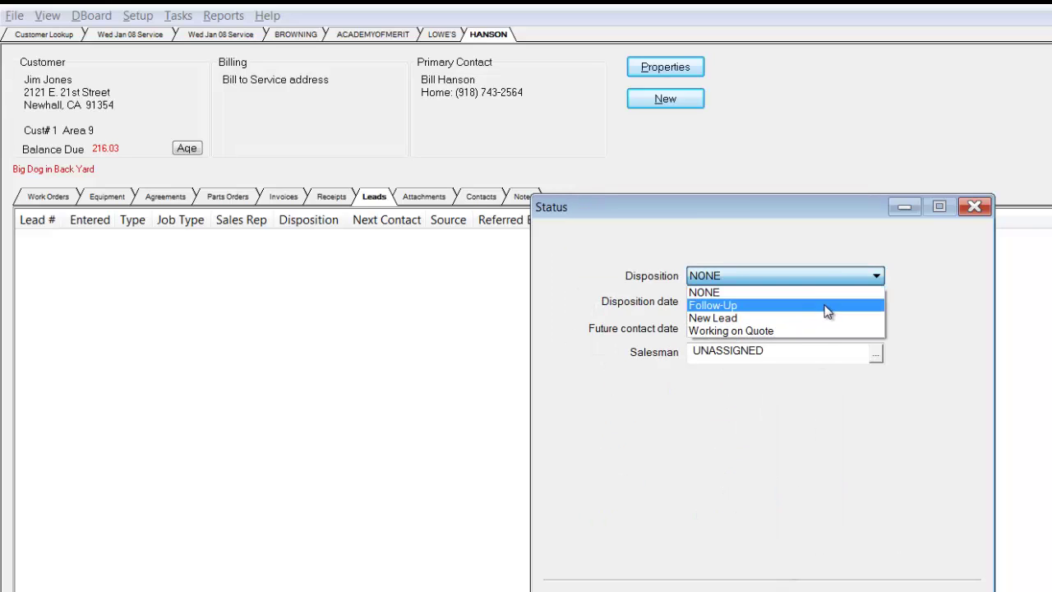
{"action": "left_click", "coordinate": [765, 299]}
{"action": "left_click", "coordinate": [748, 300]}
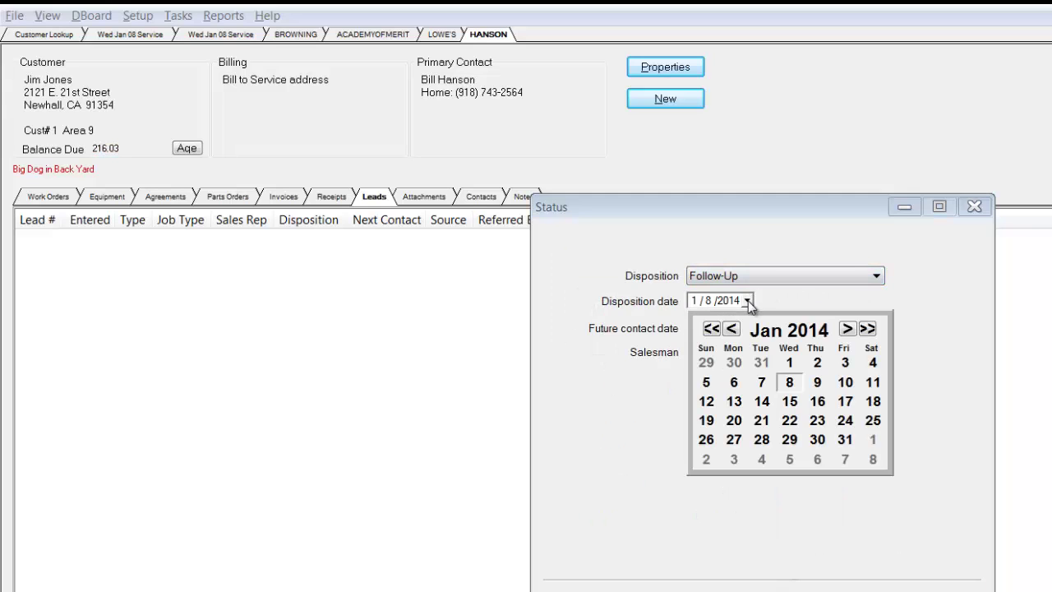
{"action": "left_click", "coordinate": [819, 382]}
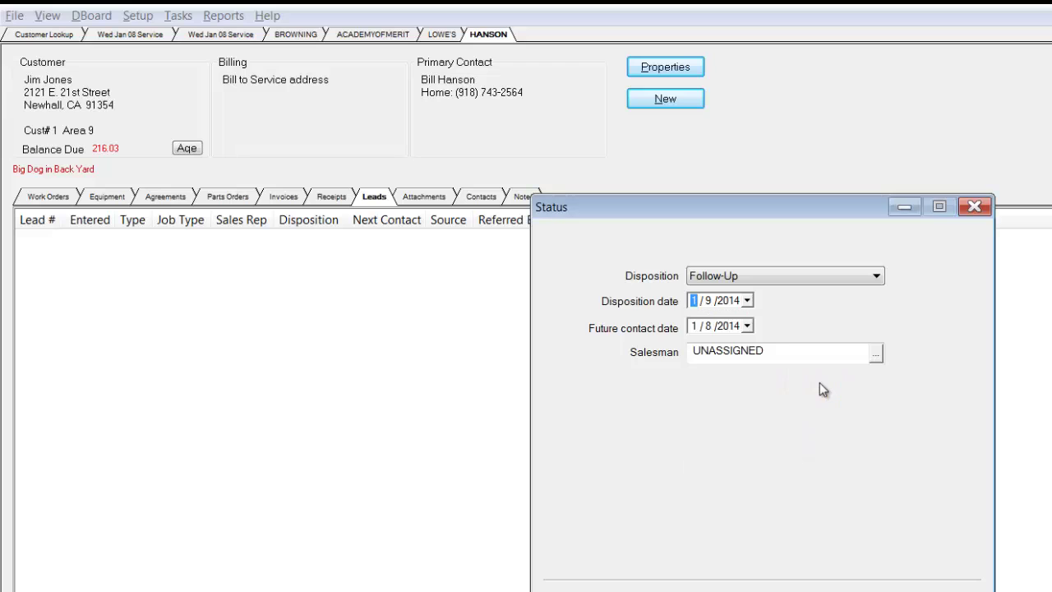
{"action": "left_click", "coordinate": [875, 354]}
{"action": "scroll", "coordinate": [825, 526], "scroll_direction": "down", "scroll_amount": 2}
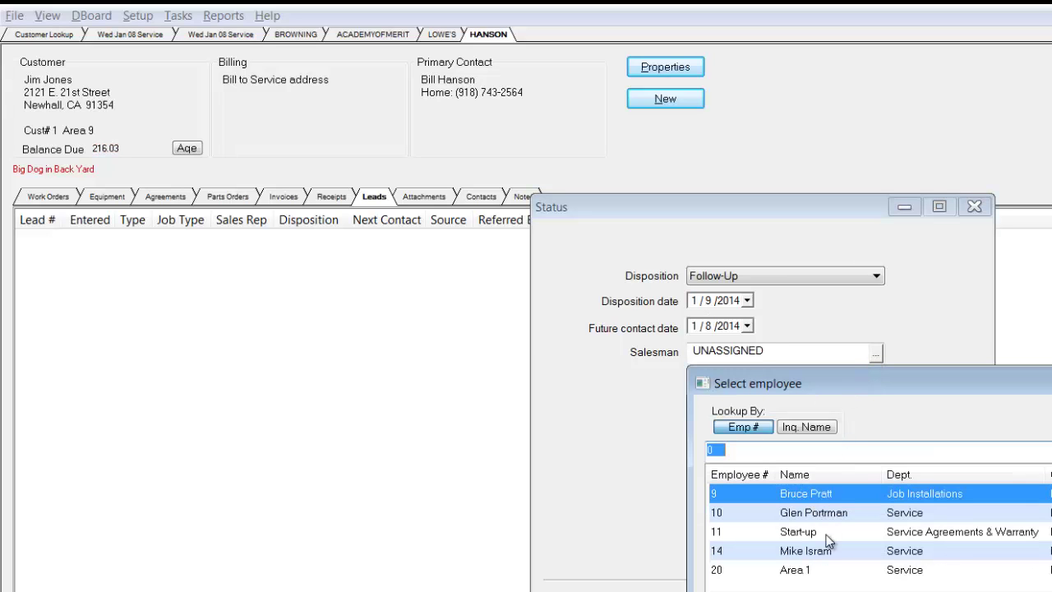
{"action": "left_click", "coordinate": [820, 552]}
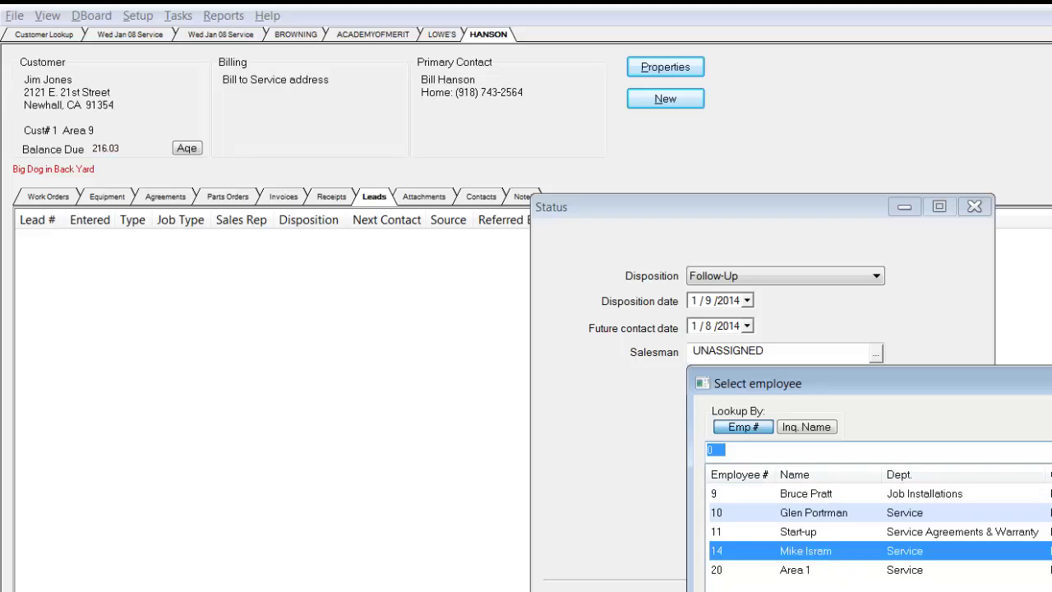
{"action": "key", "text": "Return"}
{"action": "key", "text": "Return"}
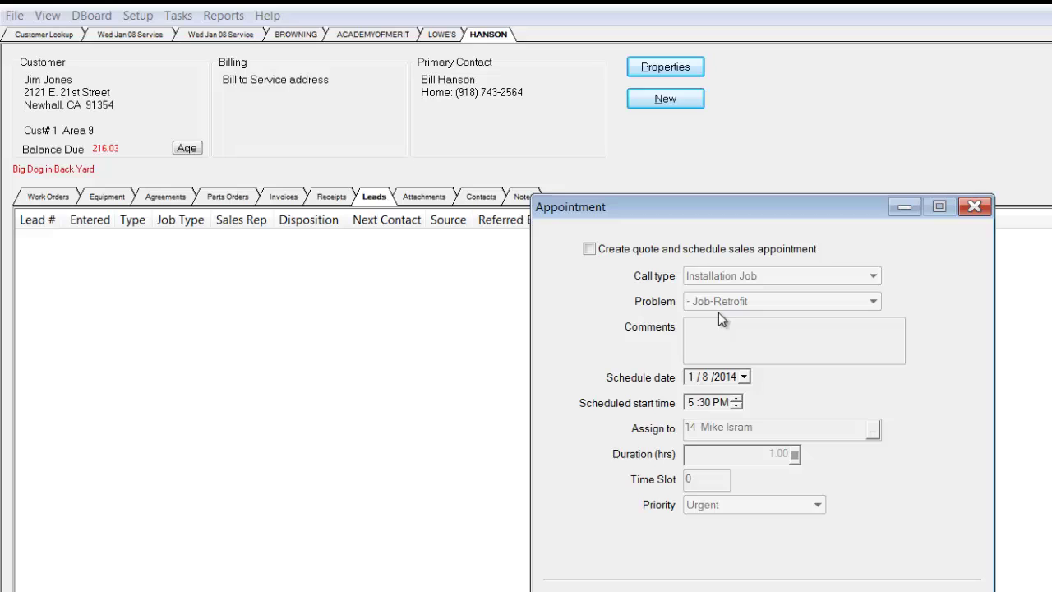
{"action": "key", "text": "Return"}
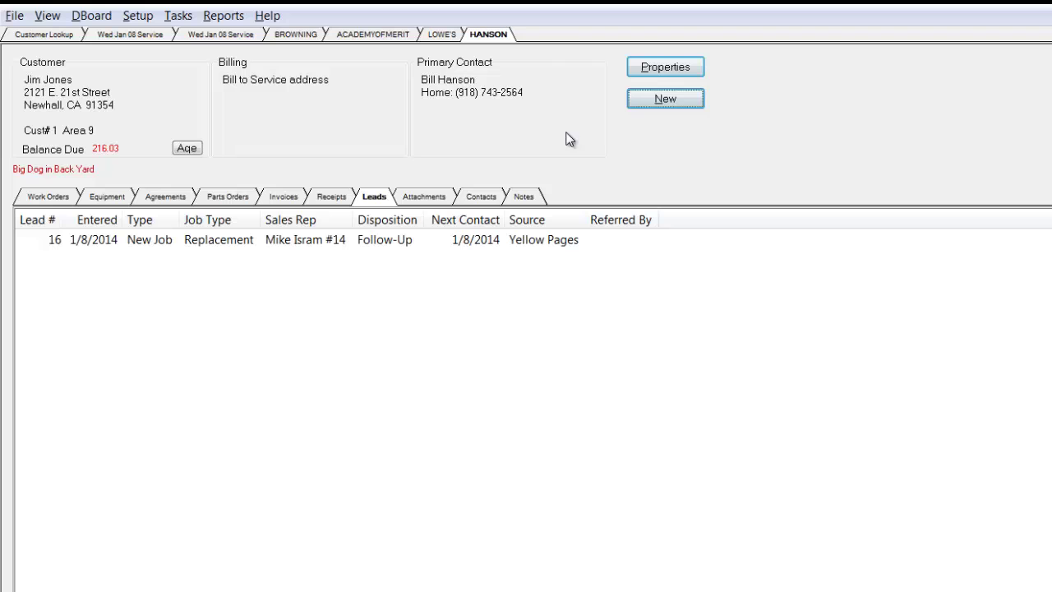
{"action": "left_click", "coordinate": [59, 37]}
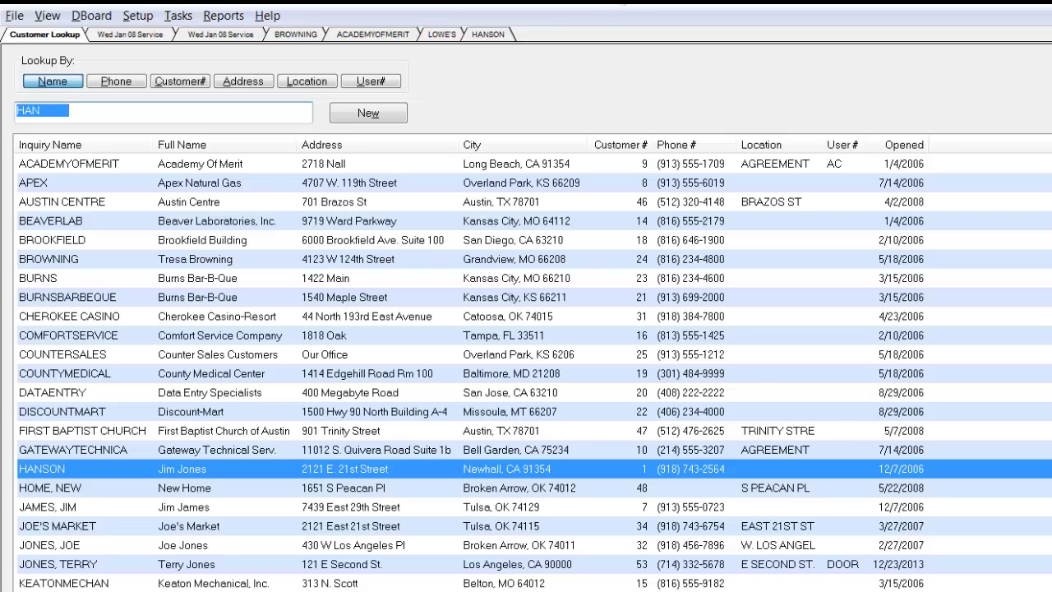
Look up Burns Bar-B-Que with 'BU' and start a new work order for it
{"action": "type", "text": "BURN"}
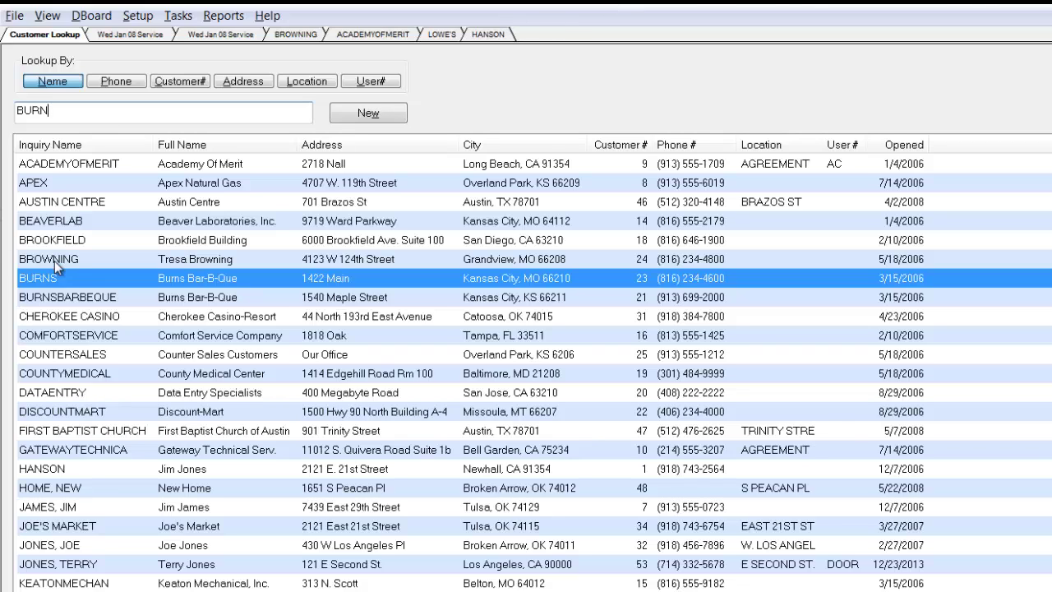
{"action": "double_click", "coordinate": [80, 298]}
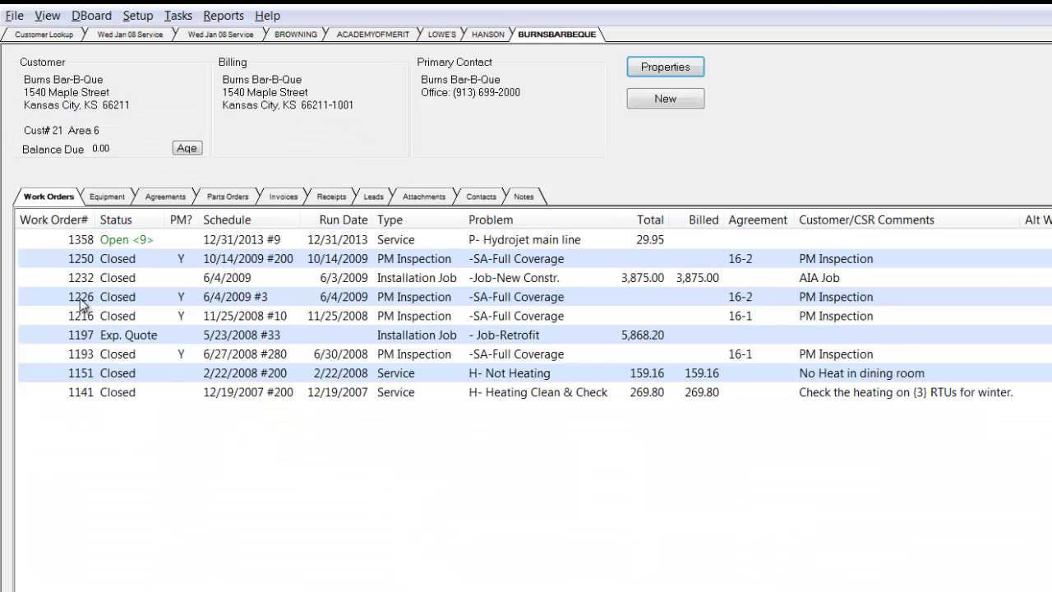
{"action": "left_click", "coordinate": [667, 100]}
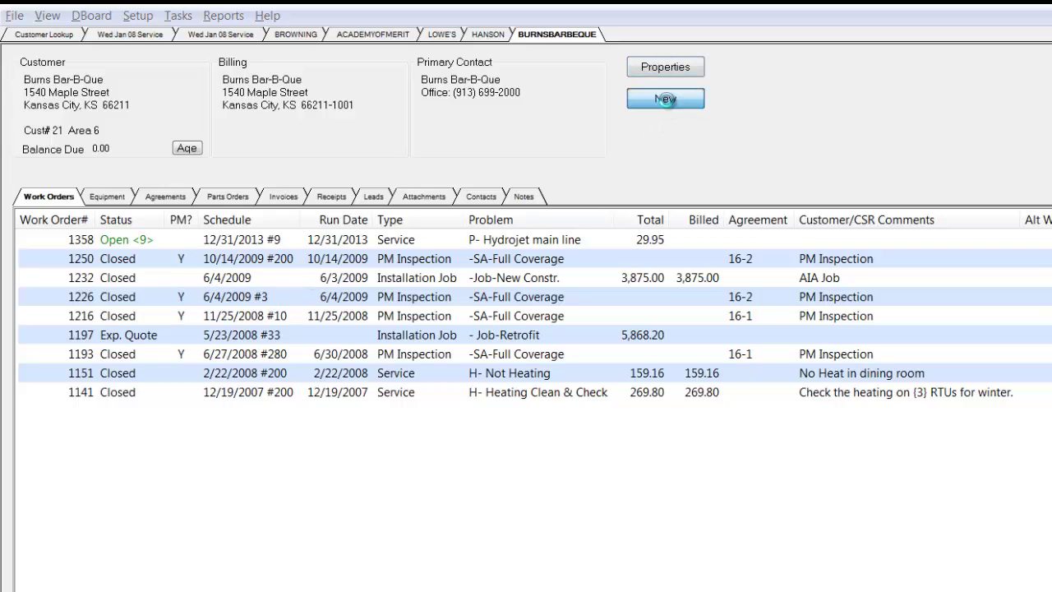
{"action": "left_click", "coordinate": [860, 580]}
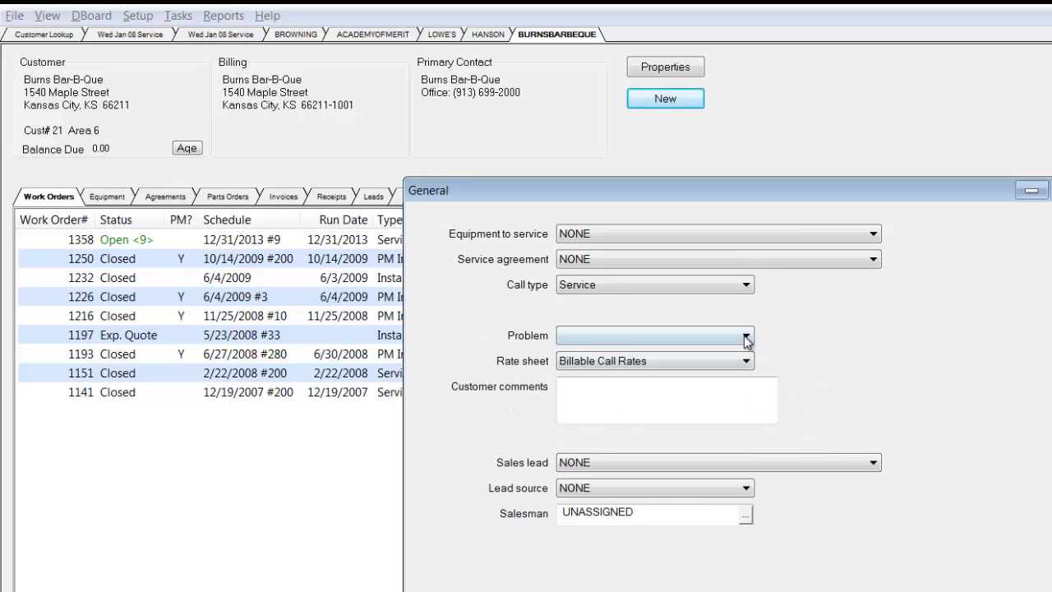
Set the work order problem to Miscellaneous and change the start time to PM
{"action": "left_click", "coordinate": [746, 337]}
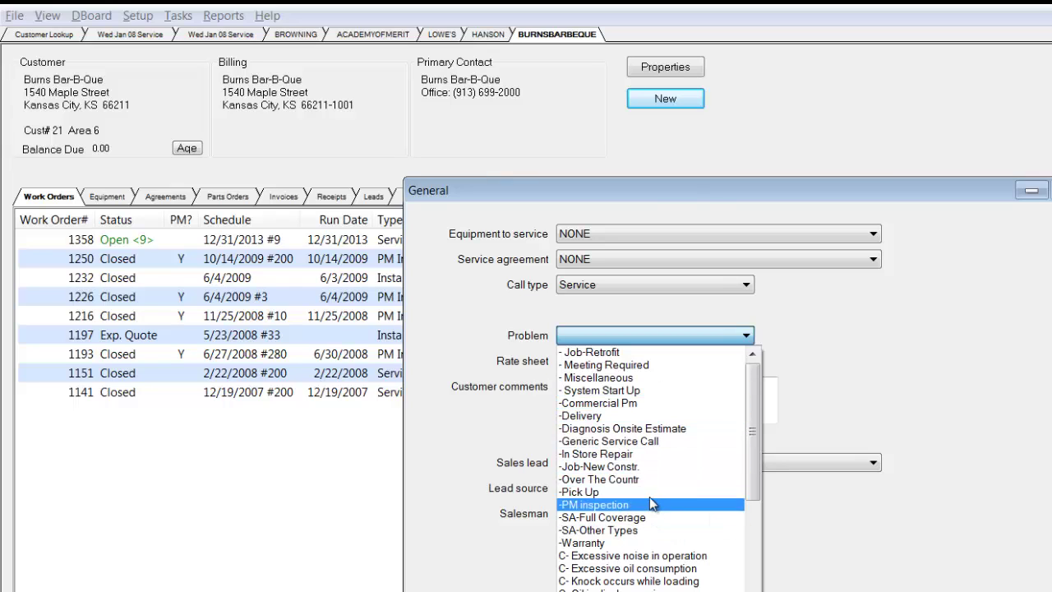
{"action": "left_click", "coordinate": [653, 377]}
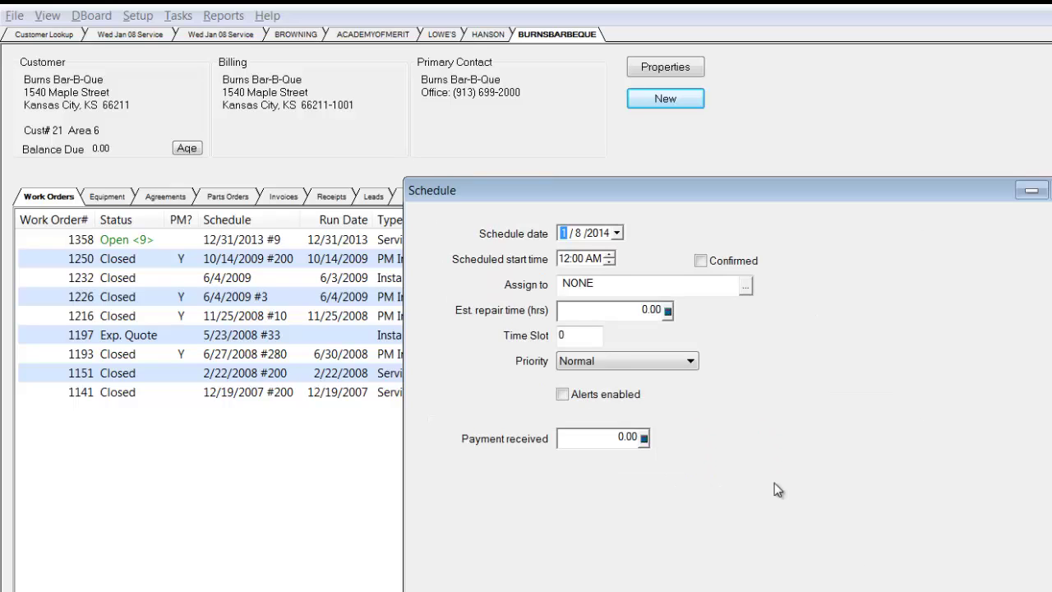
{"action": "left_click", "coordinate": [567, 260]}
{"action": "left_click", "coordinate": [593, 259]}
{"action": "left_click", "coordinate": [608, 262]}
{"action": "key", "text": "Return"}
{"action": "key", "text": "Return"}
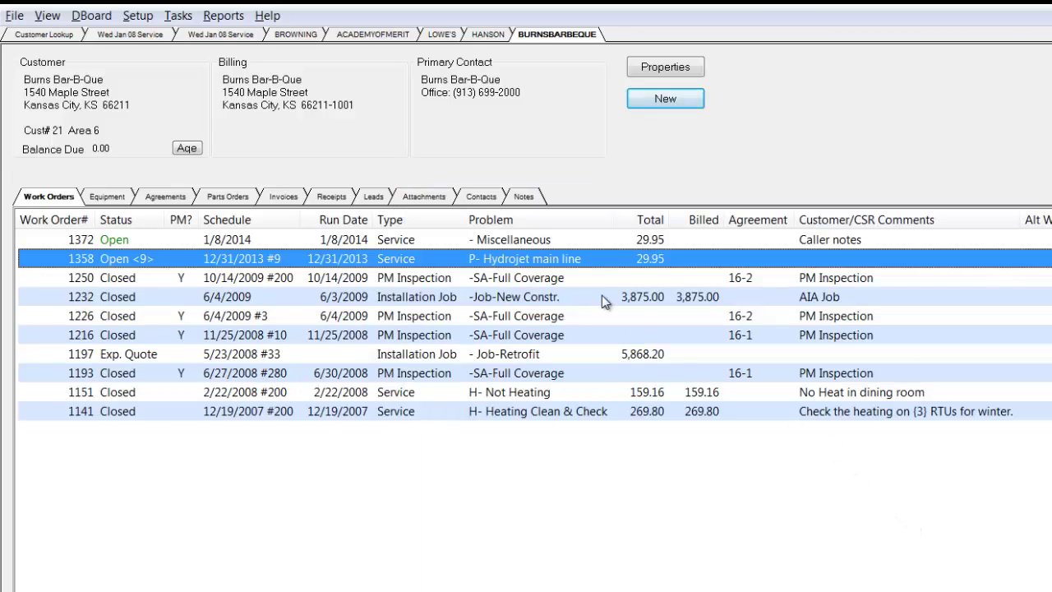
Move the Burns Bar-B-Que call to technician 9's row 3, then show the hourly schedule view
{"action": "left_click", "coordinate": [230, 35]}
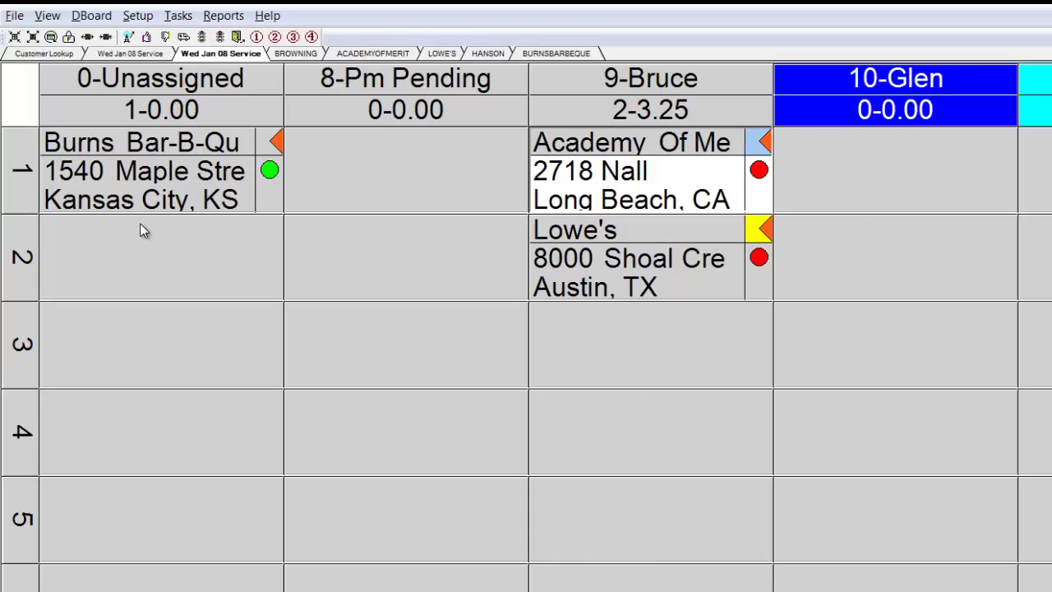
{"action": "left_click_drag", "start_coordinate": [108, 165], "coordinate": [735, 369]}
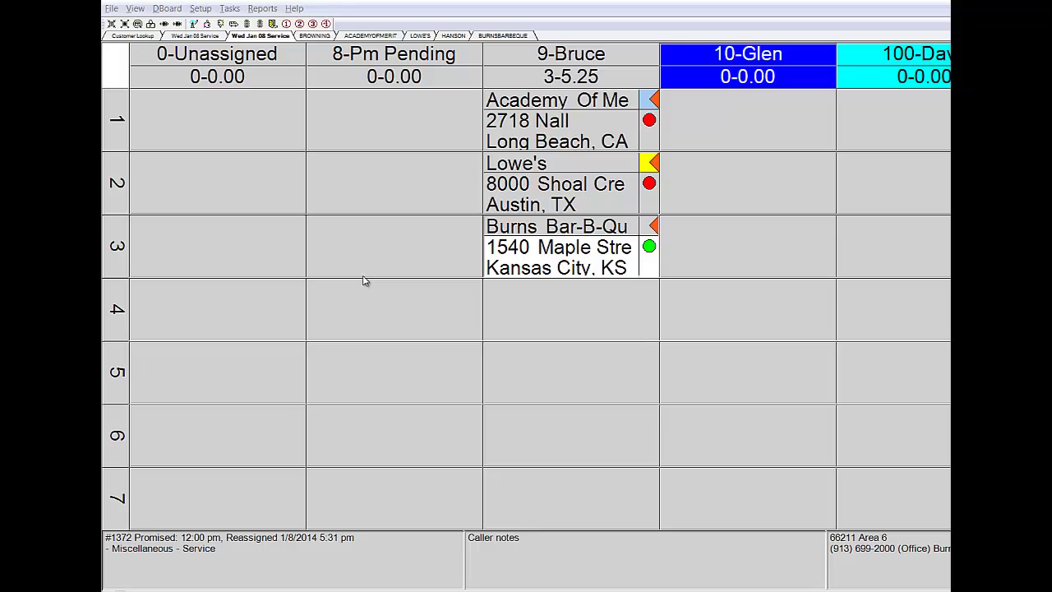
{"action": "left_click", "coordinate": [197, 36]}
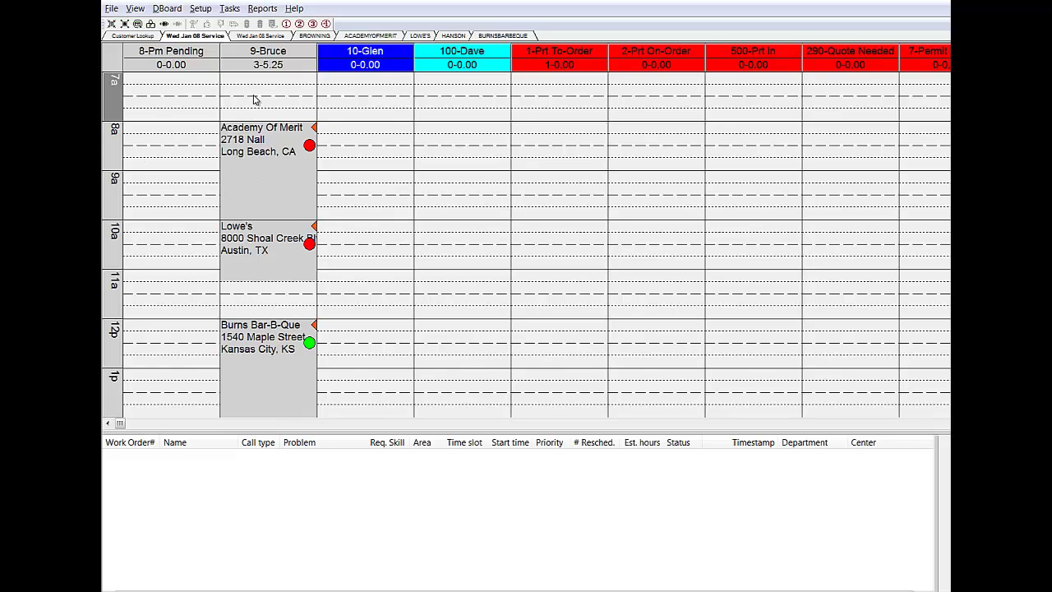
Zoom the hourly schedule in and out and check each call's address details
{"action": "left_click", "coordinate": [112, 23]}
{"action": "left_click", "coordinate": [112, 24]}
{"action": "left_click", "coordinate": [112, 24]}
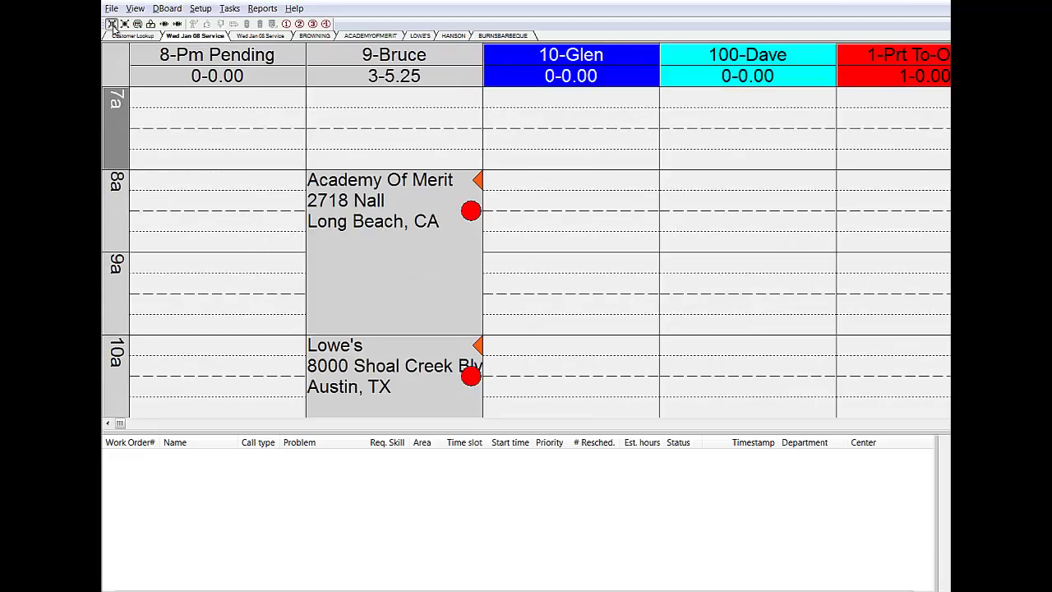
{"action": "left_click", "coordinate": [112, 24]}
{"action": "left_click", "coordinate": [124, 24]}
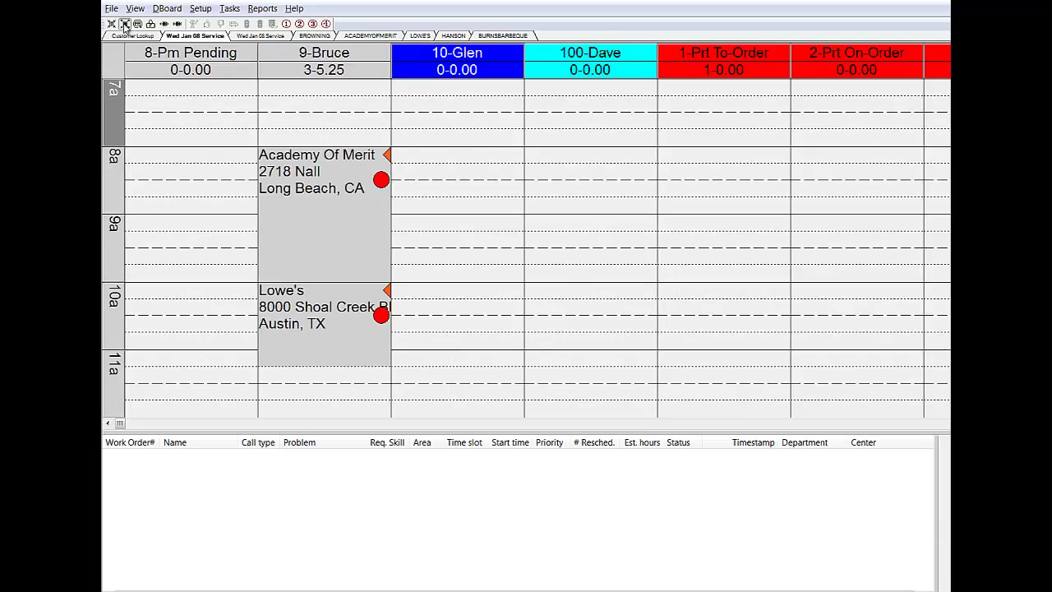
{"action": "left_click", "coordinate": [124, 24]}
{"action": "left_click", "coordinate": [124, 23]}
{"action": "left_click", "coordinate": [124, 24]}
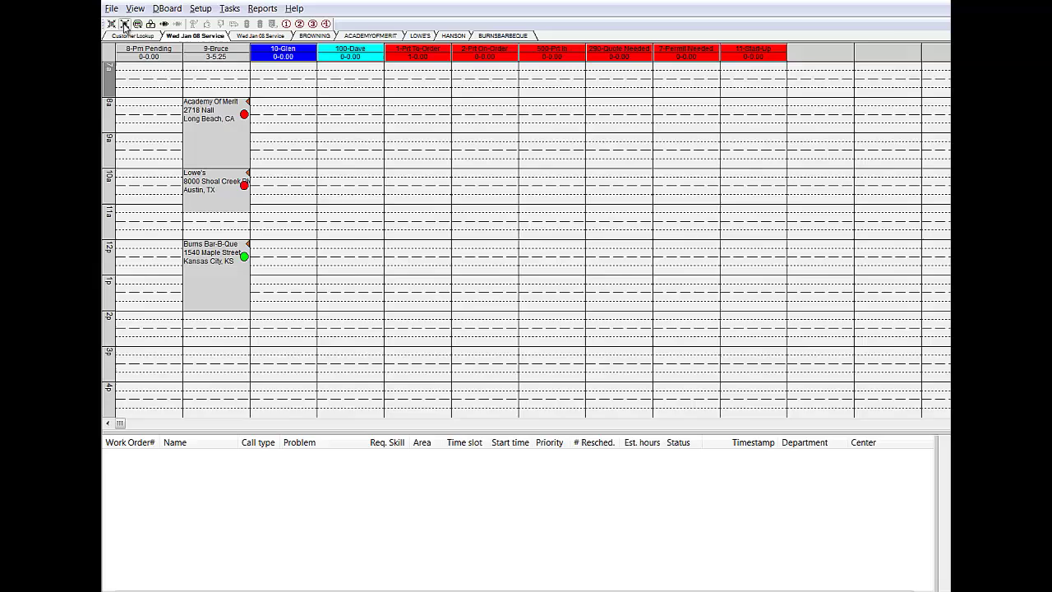
{"action": "left_click", "coordinate": [124, 24]}
{"action": "mouse_move", "coordinate": [193, 136]}
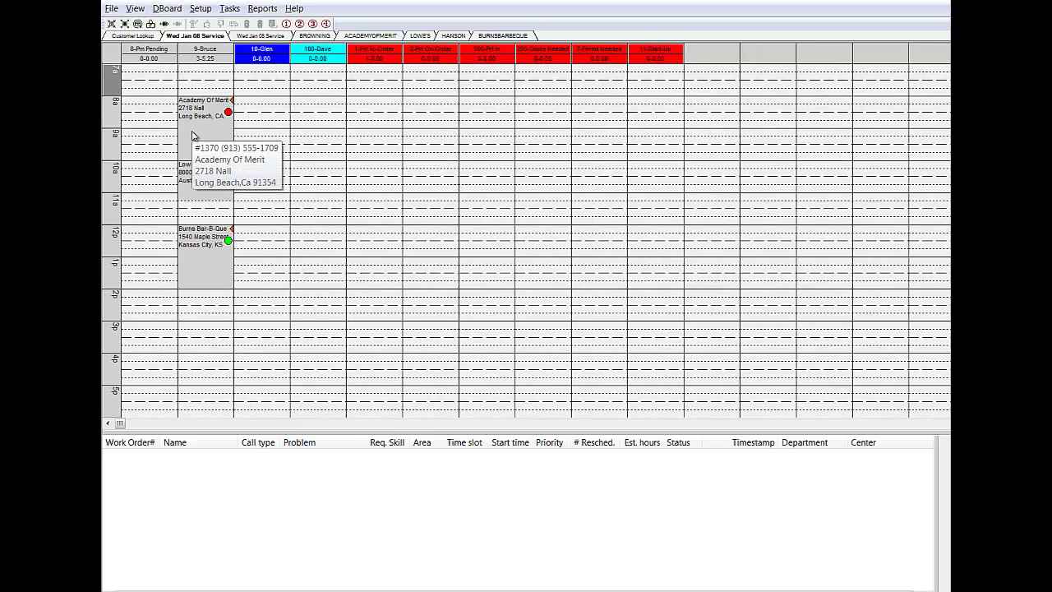
{"action": "mouse_move", "coordinate": [201, 186]}
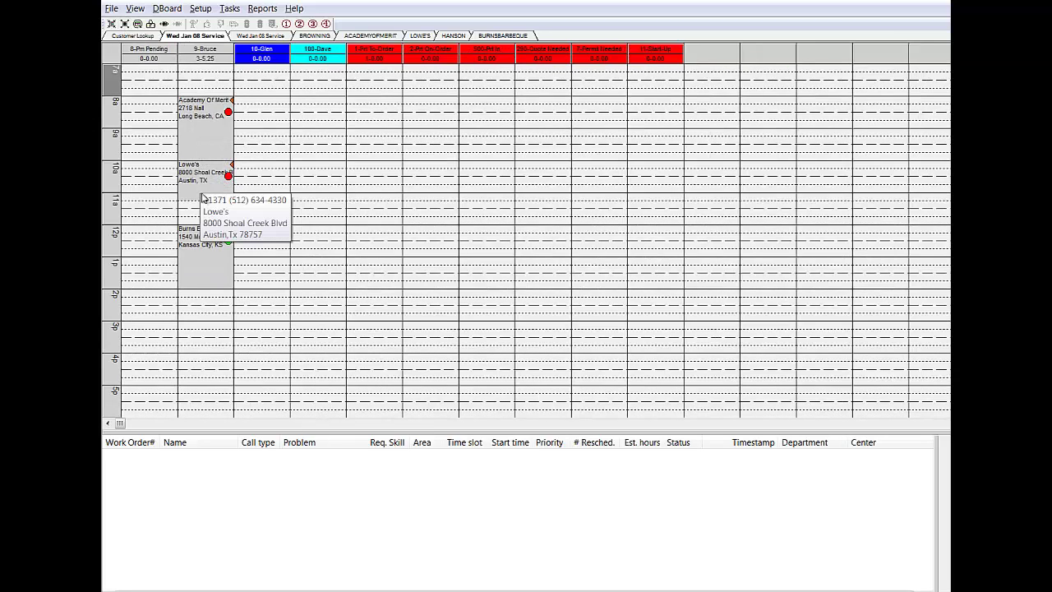
{"action": "mouse_move", "coordinate": [204, 246]}
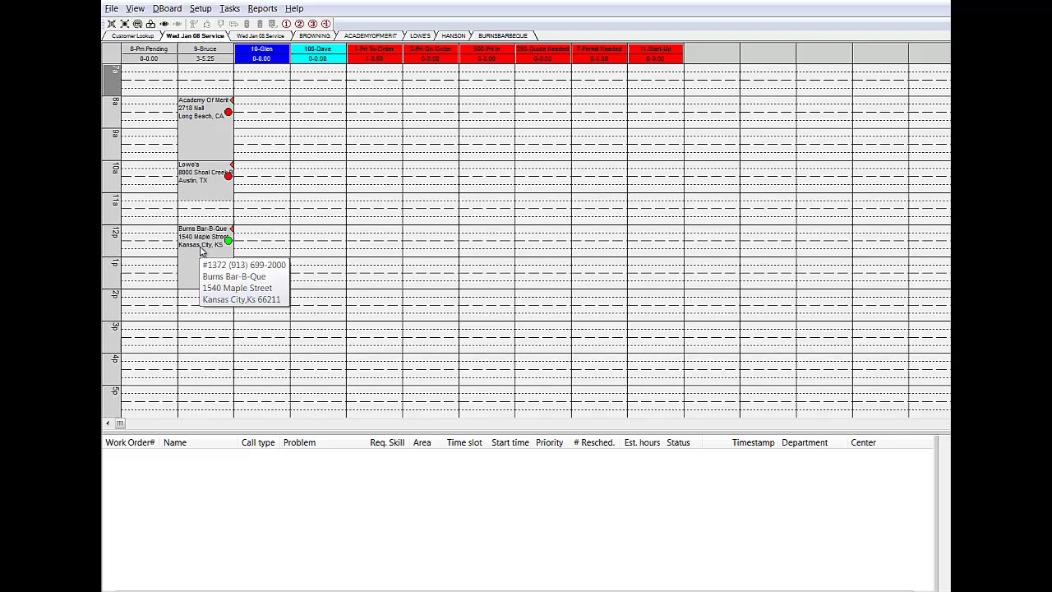
Return to the numbered-slot Wed Jan 08 Service board and readjust its zoom level
{"action": "left_click", "coordinate": [260, 37]}
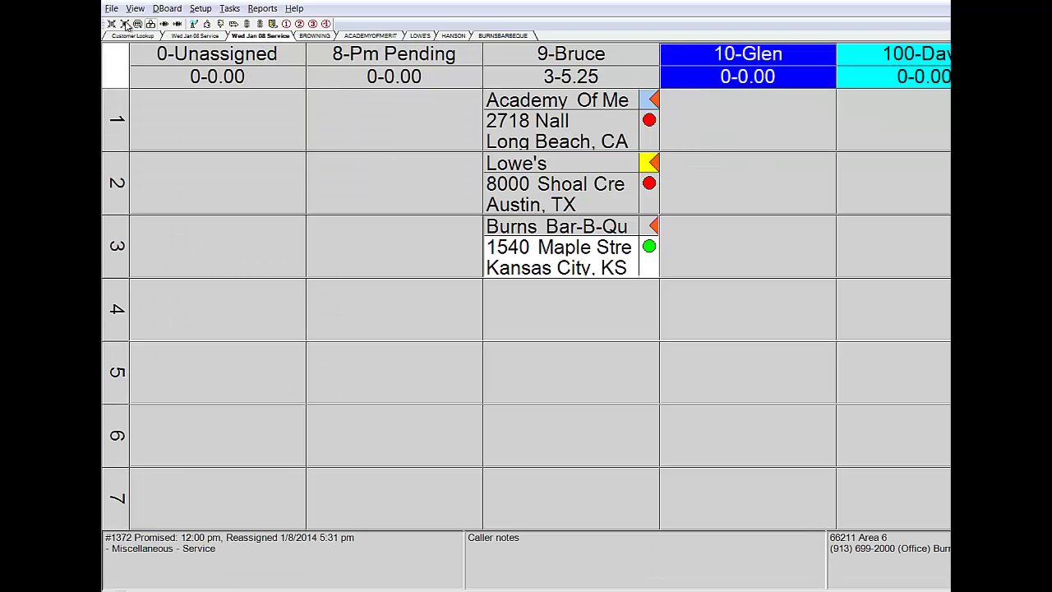
{"action": "left_click", "coordinate": [112, 24]}
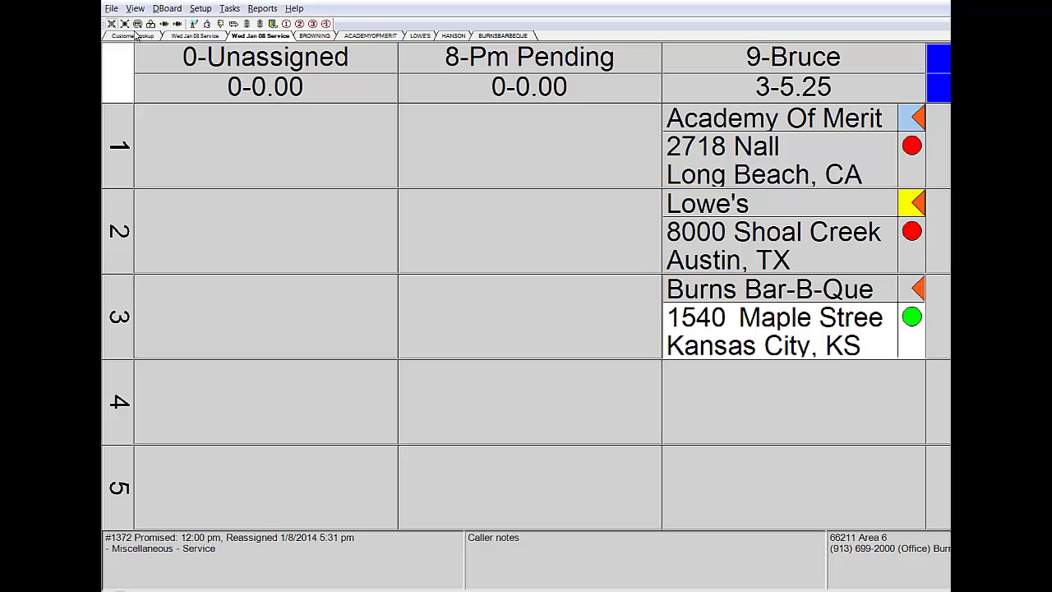
{"action": "left_click", "coordinate": [124, 24]}
{"action": "left_click", "coordinate": [124, 24]}
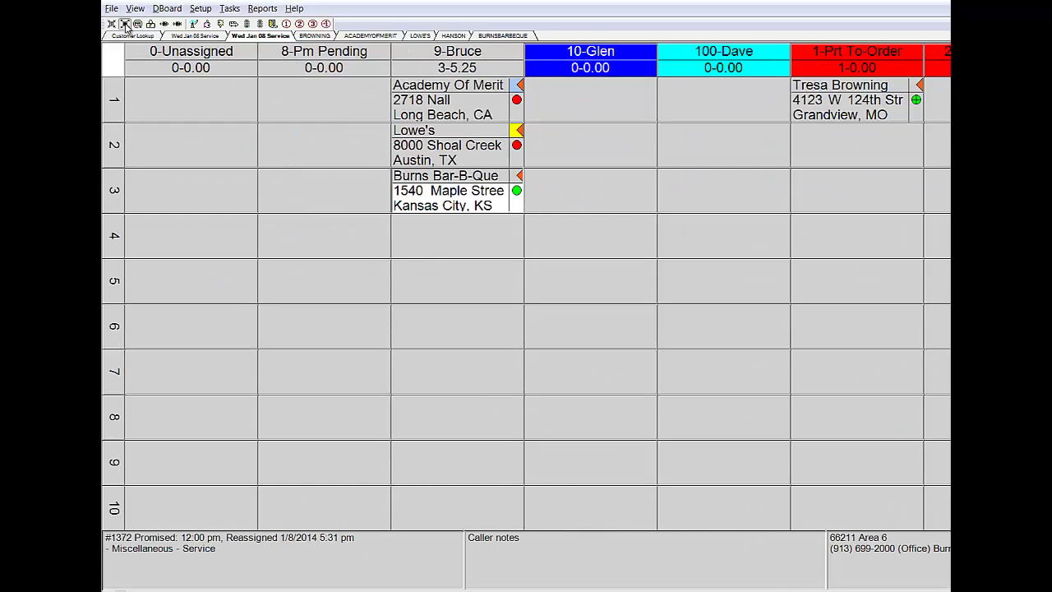
{"action": "left_click", "coordinate": [124, 24]}
{"action": "left_click", "coordinate": [124, 24]}
{"action": "left_click", "coordinate": [124, 24]}
{"action": "left_click", "coordinate": [124, 24]}
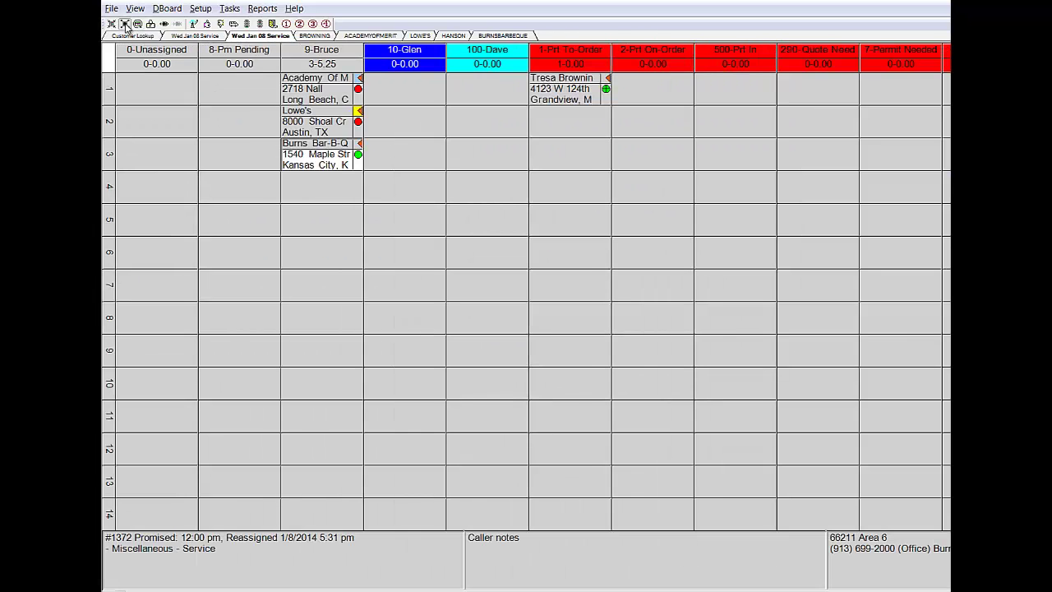
{"action": "left_click", "coordinate": [124, 24]}
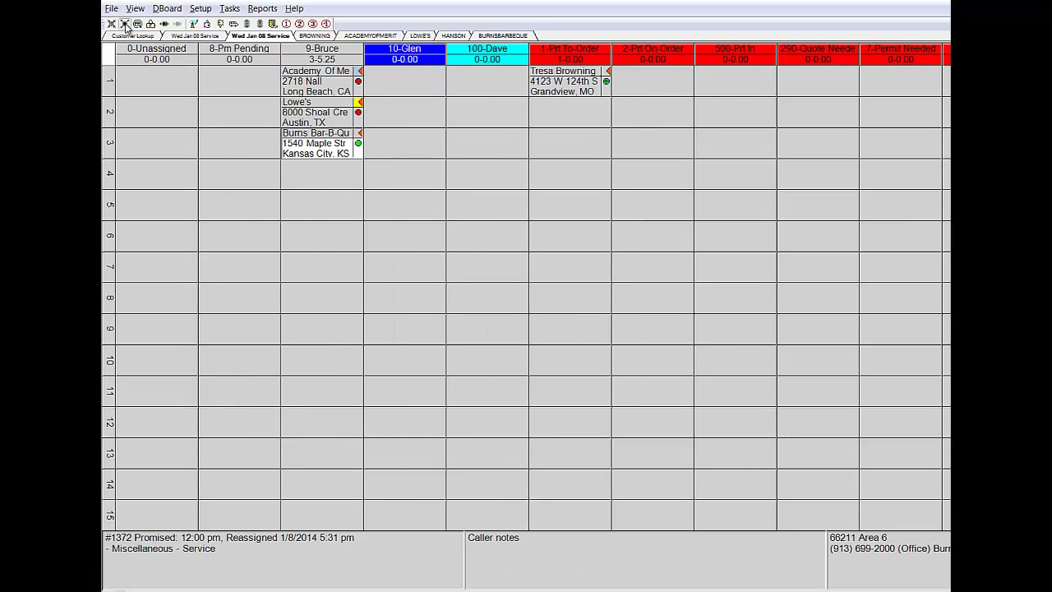
{"action": "mouse_move", "coordinate": [323, 93]}
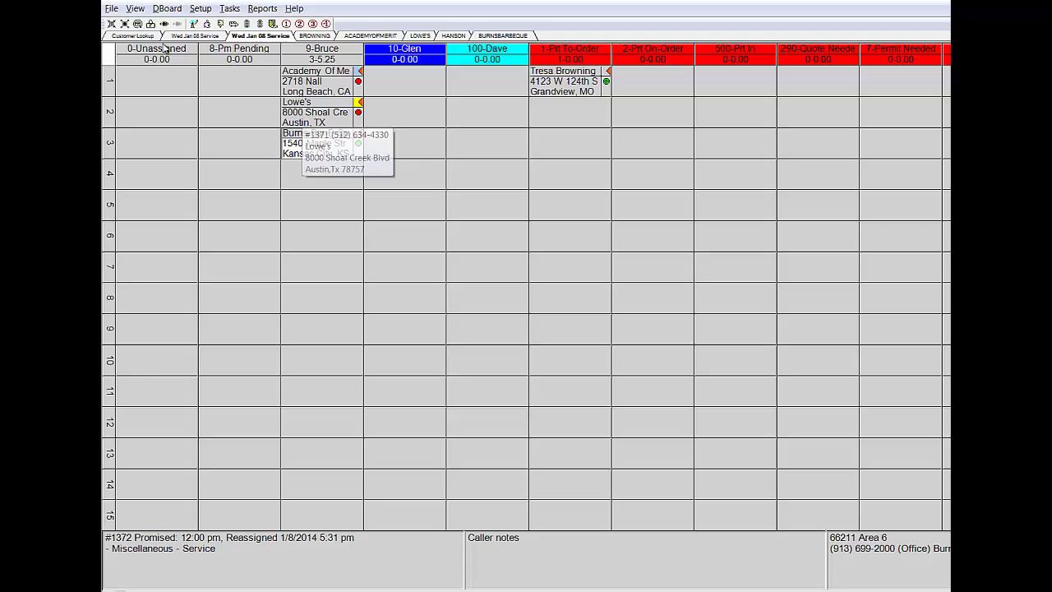
{"action": "left_click", "coordinate": [111, 24]}
{"action": "left_click", "coordinate": [111, 24]}
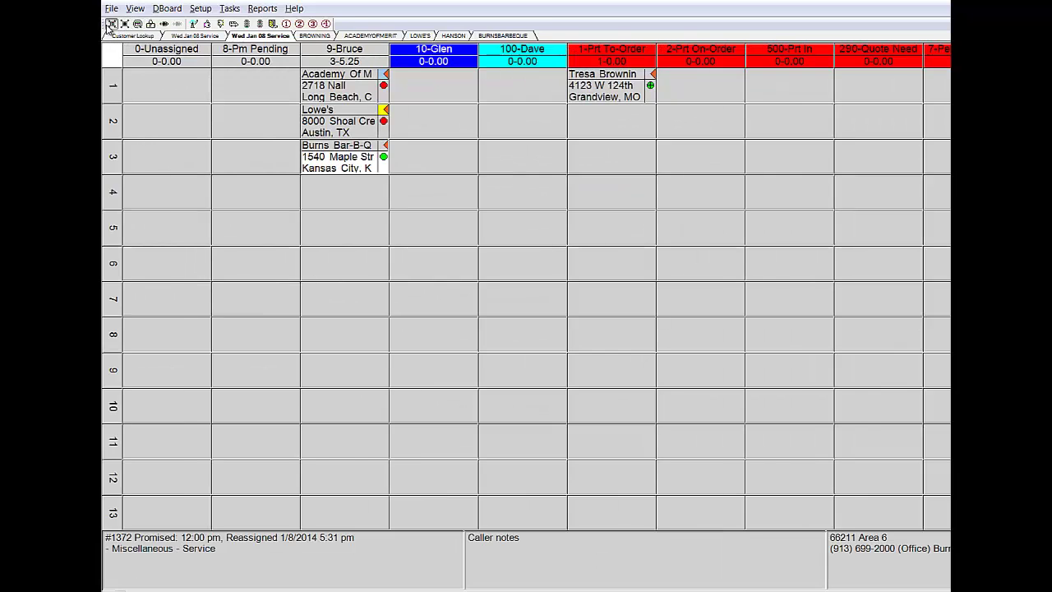
{"action": "left_click", "coordinate": [111, 23]}
{"action": "left_click", "coordinate": [111, 24]}
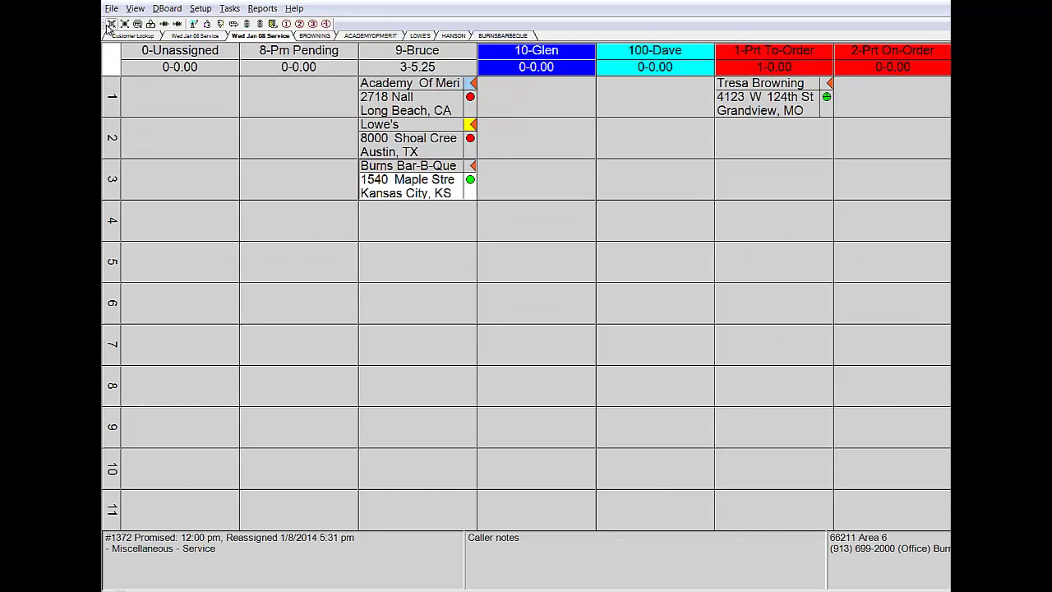
{"action": "left_click", "coordinate": [111, 24]}
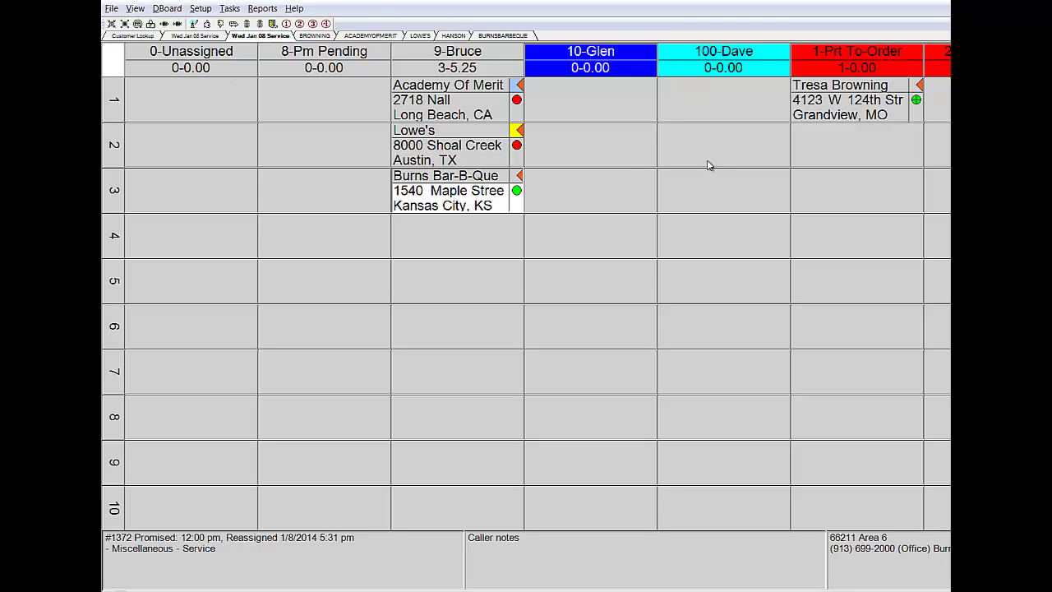
Drag the 1-Prt To-Order call out and drop it back into its original slot
{"action": "left_click", "coordinate": [844, 100]}
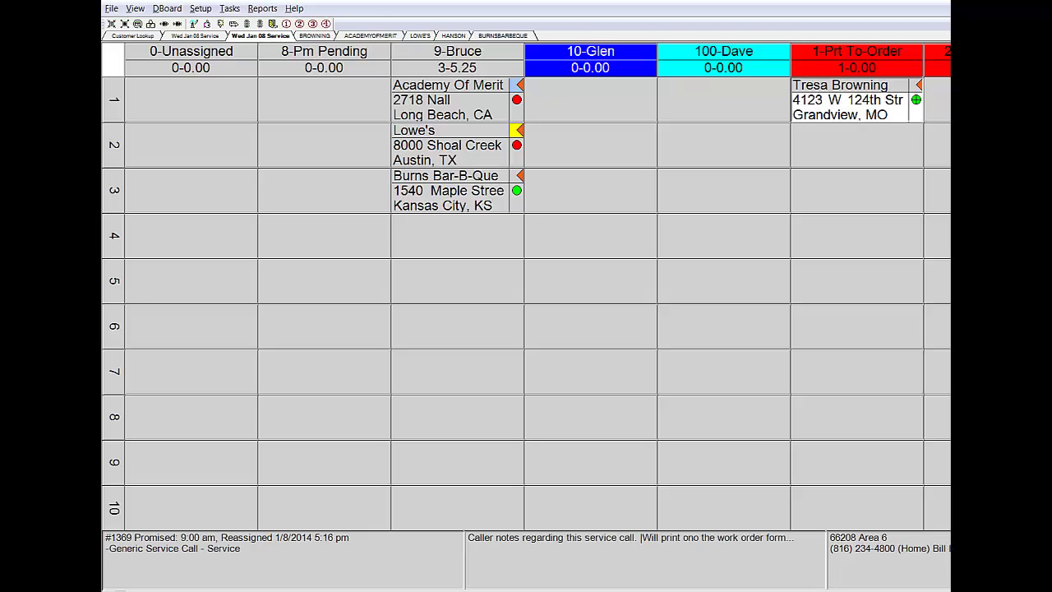
{"action": "mouse_move", "coordinate": [844, 100]}
{"action": "left_mouse_down"}
{"action": "mouse_move", "coordinate": [939, 103]}
{"action": "mouse_move", "coordinate": [844, 120]}
{"action": "left_mouse_up"}
{"action": "scroll", "coordinate": [129, 101], "scroll_direction": "up", "scroll_amount": 1}
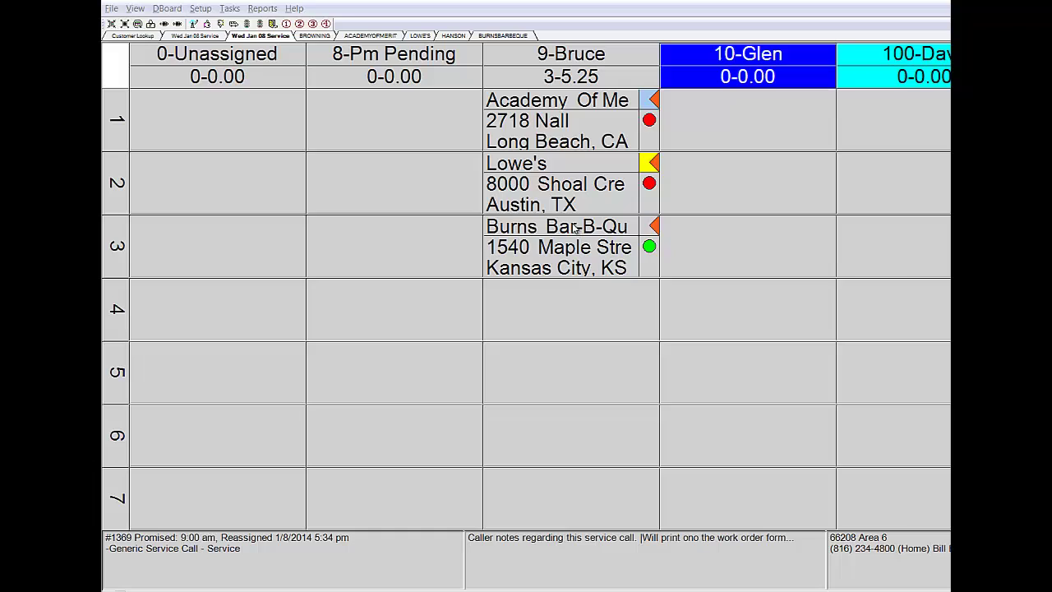
Page Academy Of Merit order 1370 and check it out to technician 9 via FieldDesk
{"action": "left_click", "coordinate": [194, 25]}
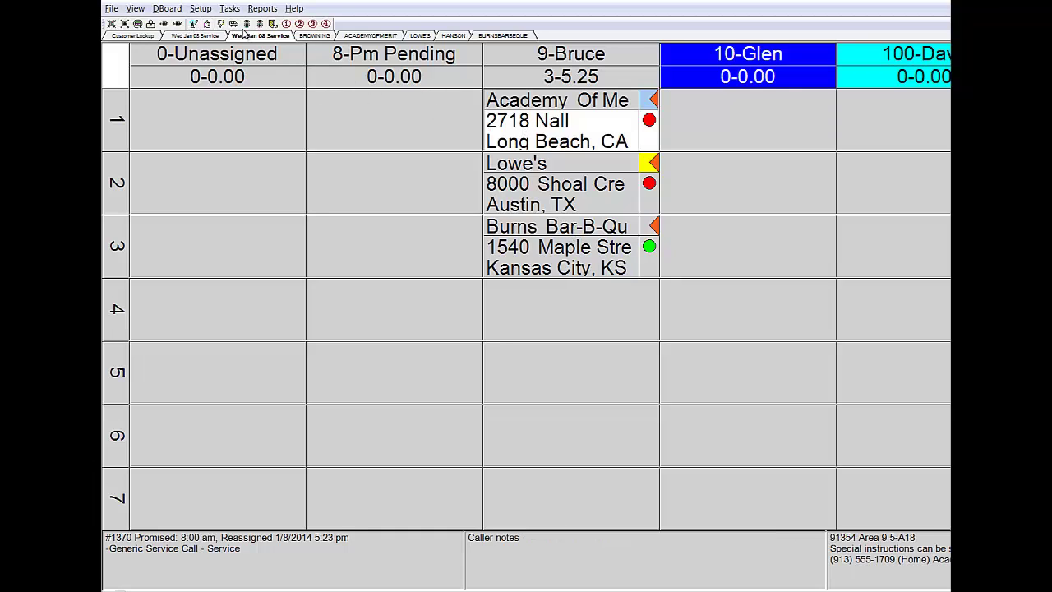
{"action": "left_click", "coordinate": [194, 24]}
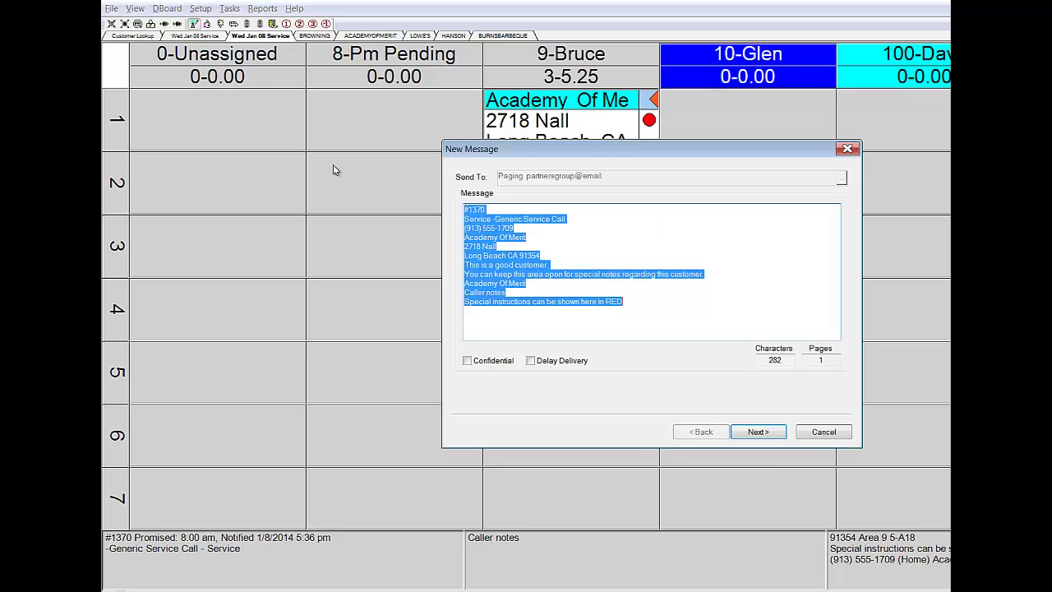
{"action": "left_click", "coordinate": [592, 232]}
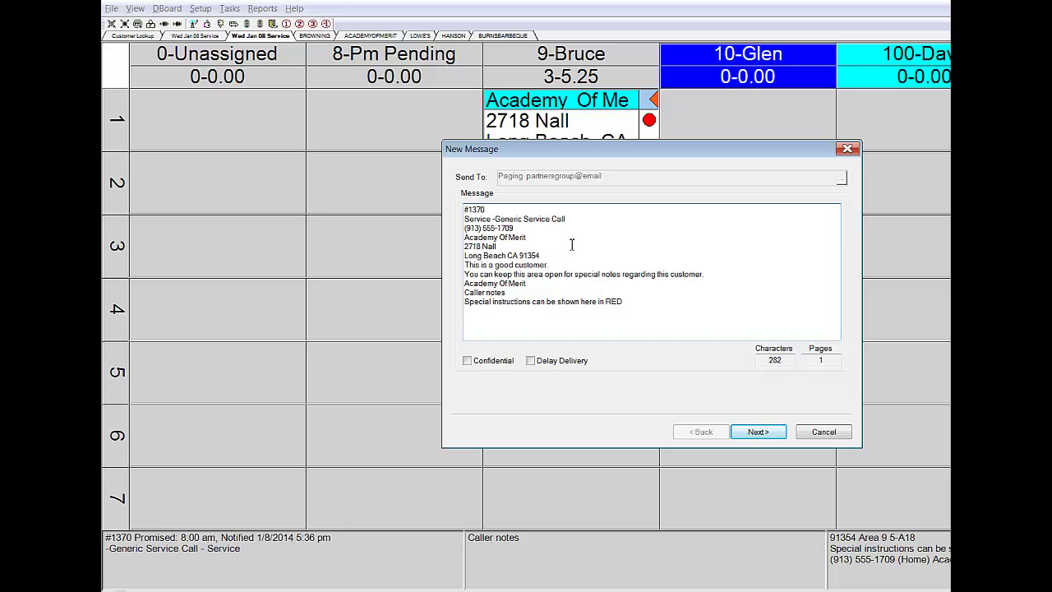
{"action": "left_click", "coordinate": [773, 437]}
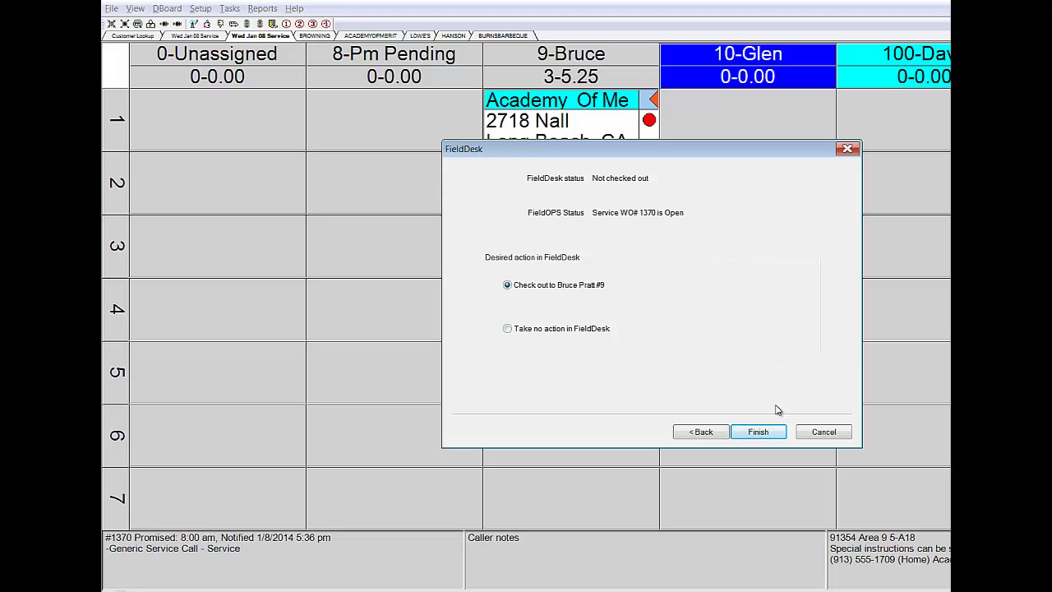
{"action": "left_click", "coordinate": [757, 431]}
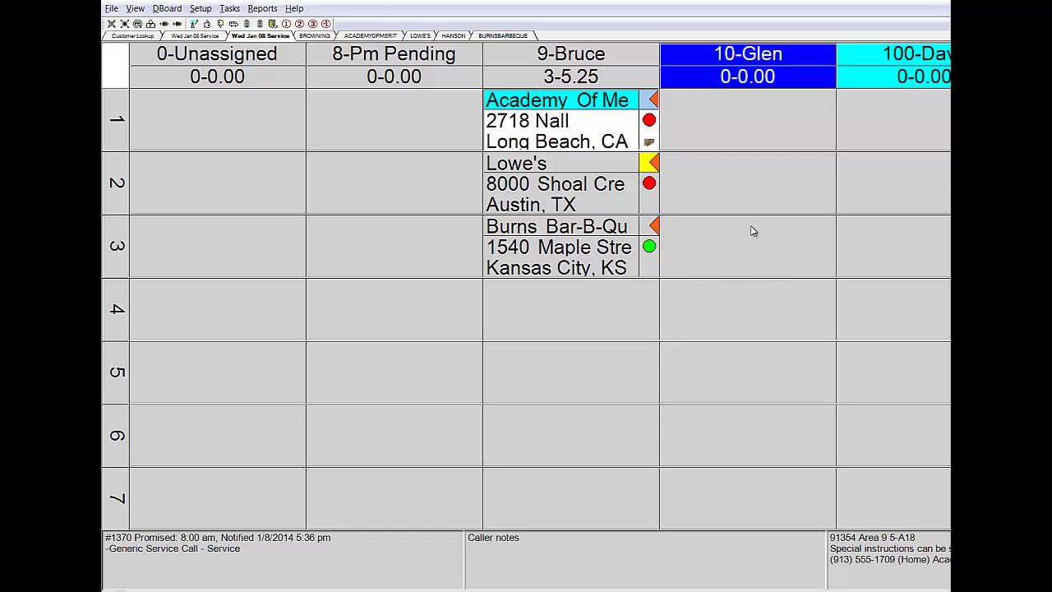